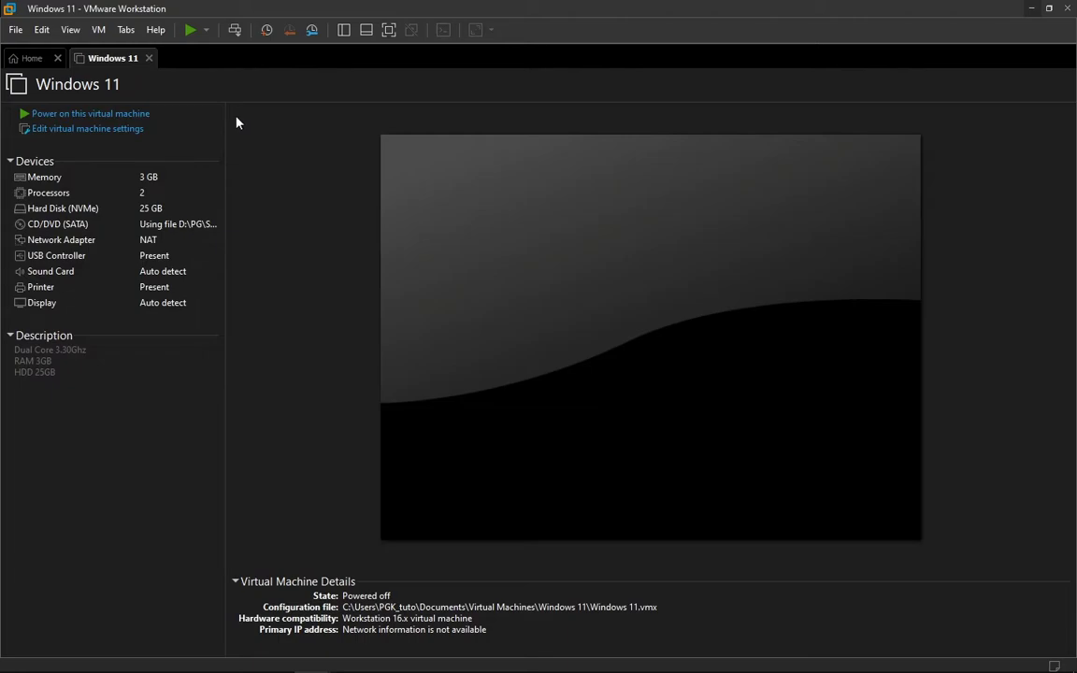
Step: Power on the Windows 11 virtual machine, boot it from the installation disc and accept the Français (France) language settings
click(187, 113)
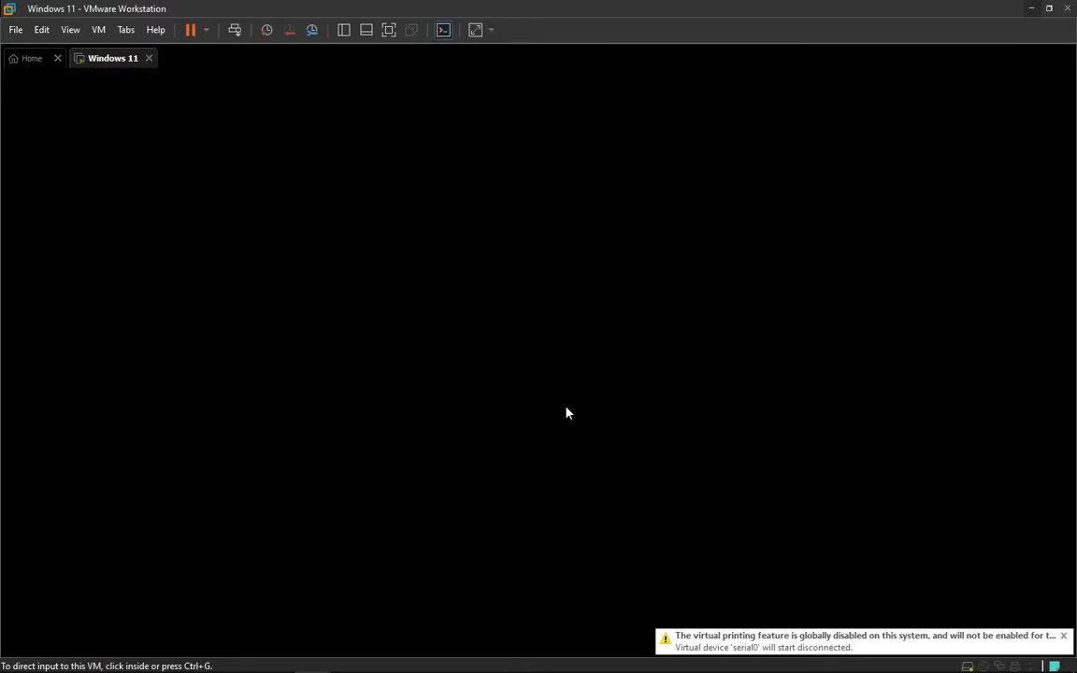
click(496, 380)
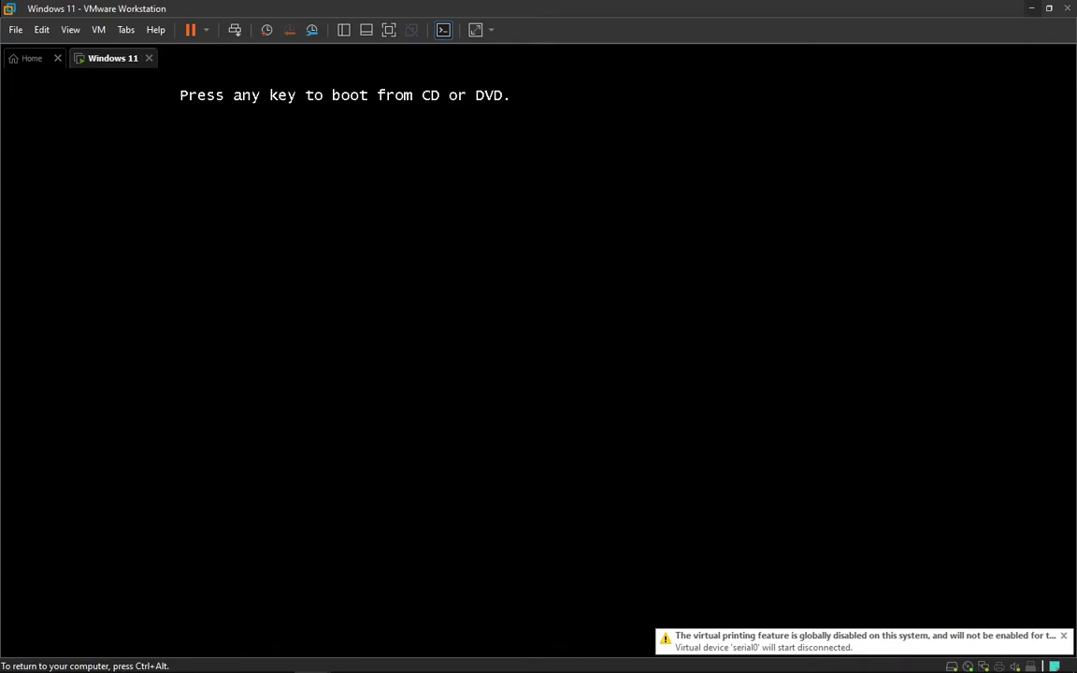
key(Return)
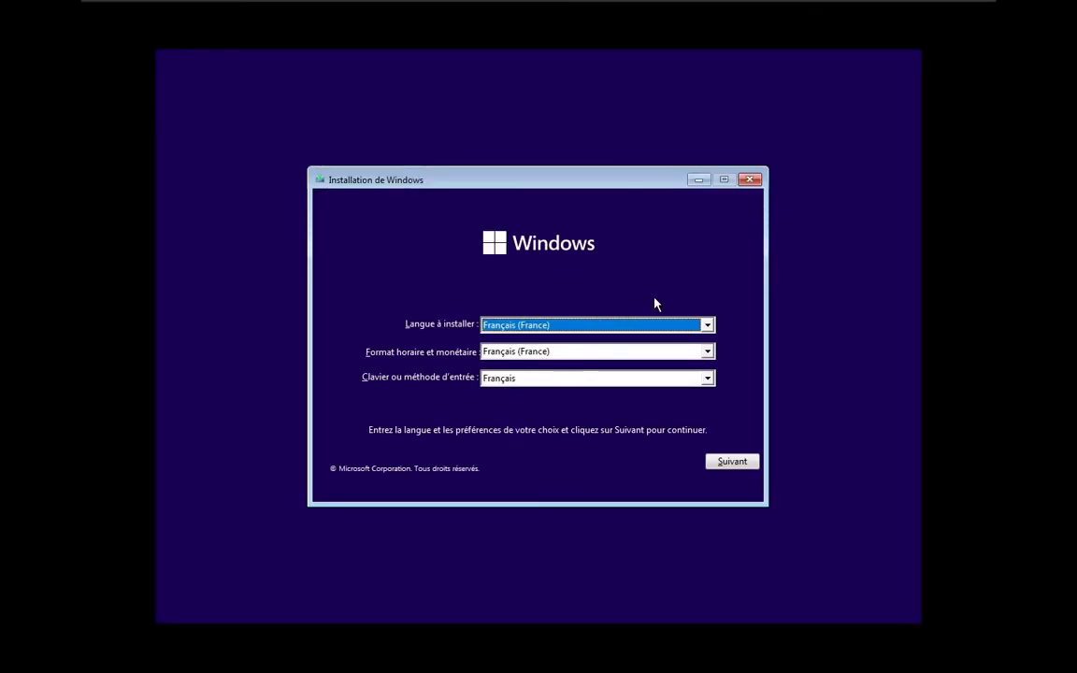
click(733, 464)
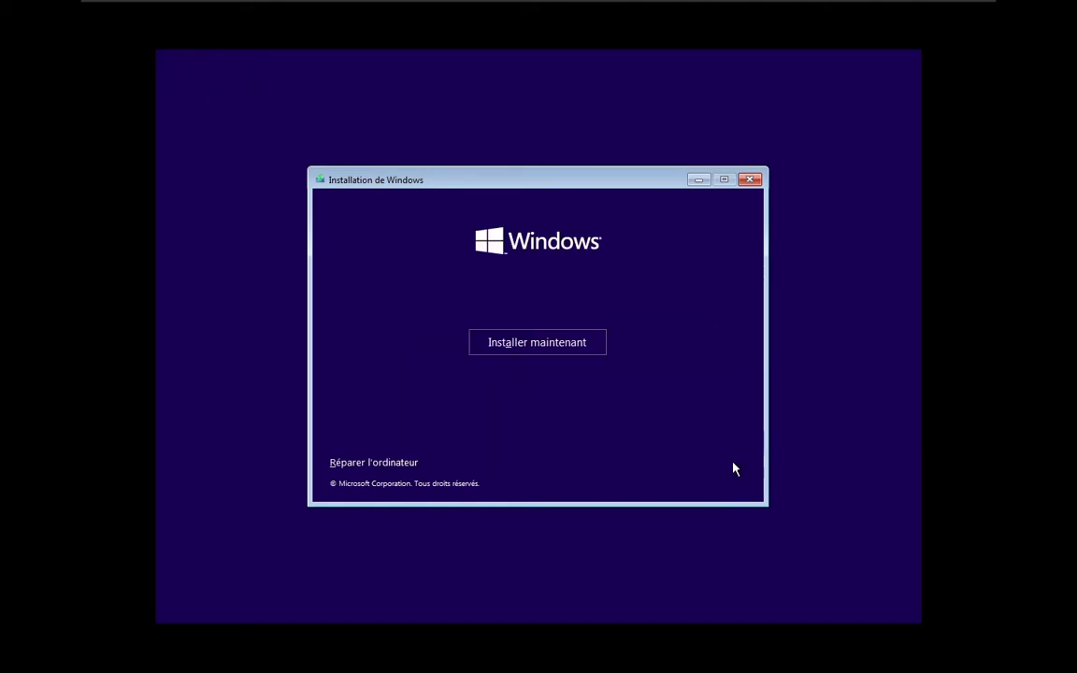
Step: Try to install the Windows 11 Pro edition and quit that installation attempt
click(520, 355)
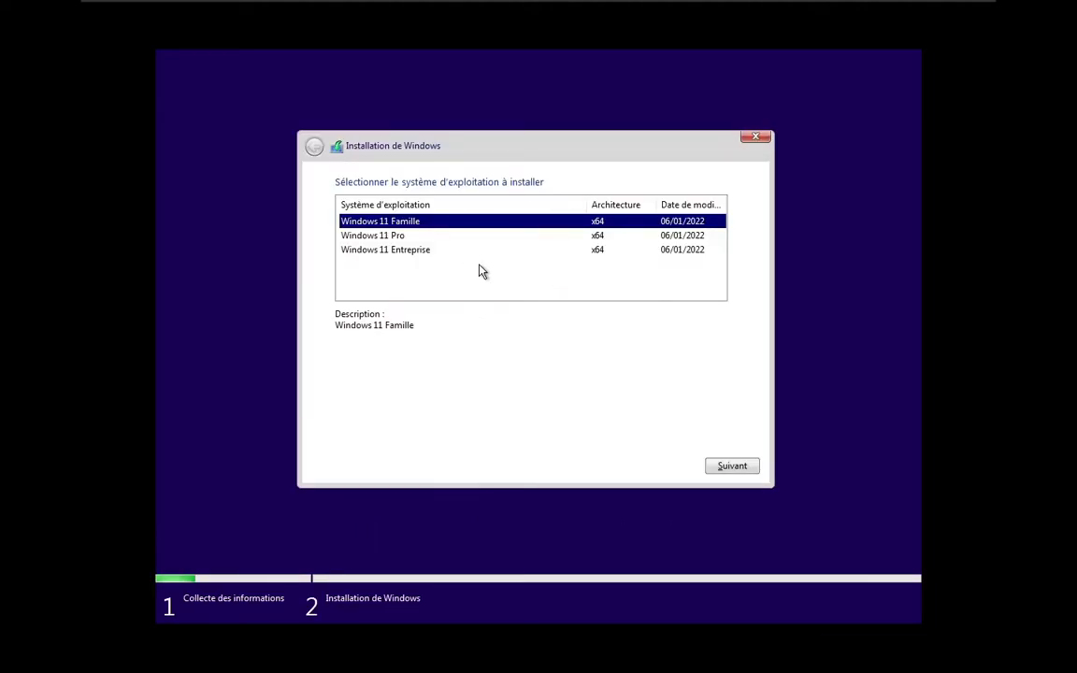
click(374, 239)
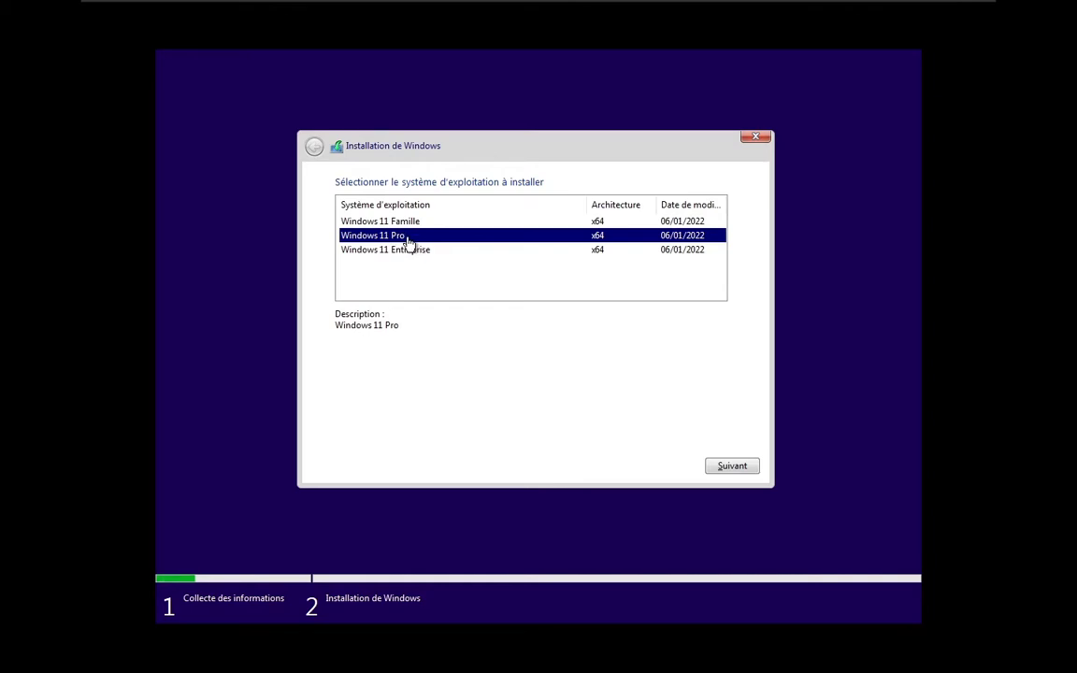
click(718, 466)
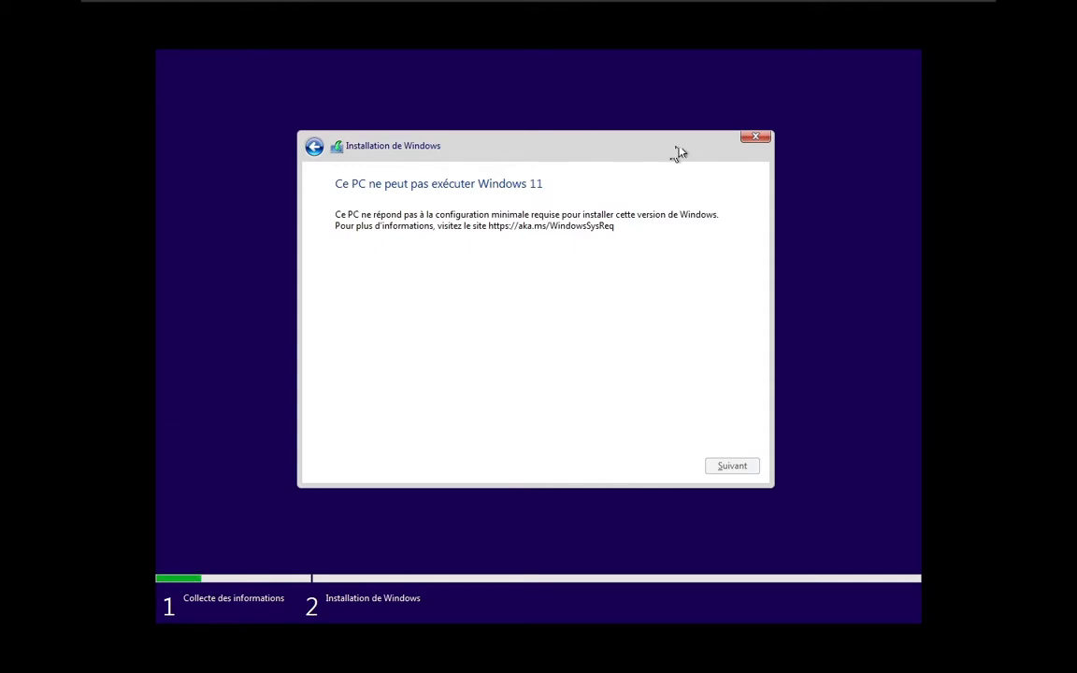
click(751, 139)
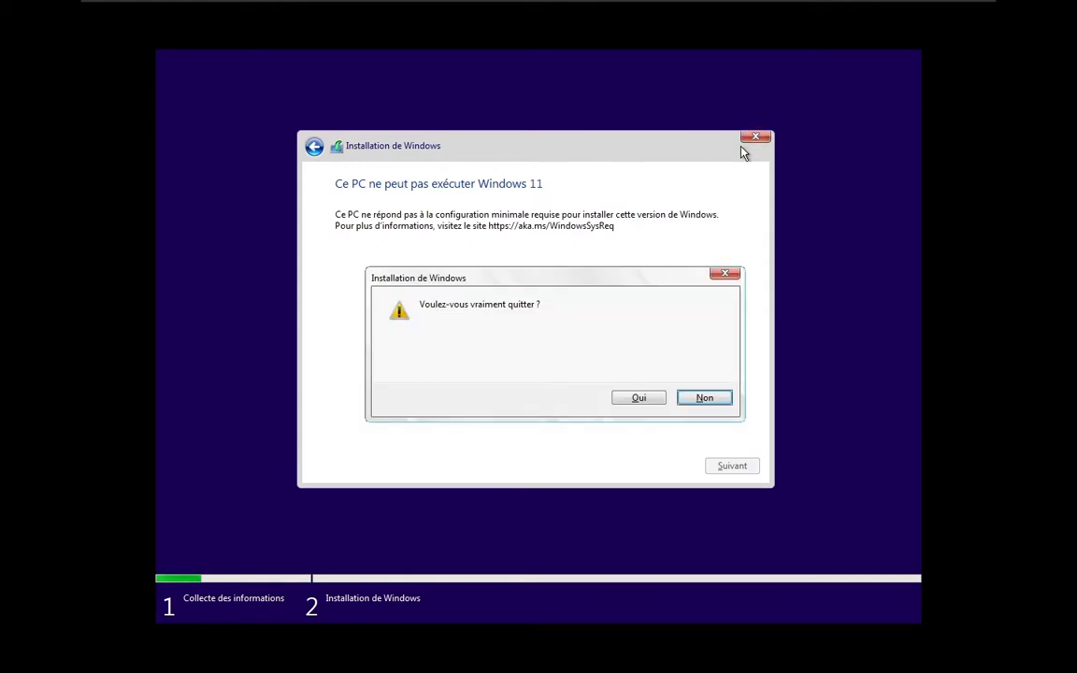
click(652, 399)
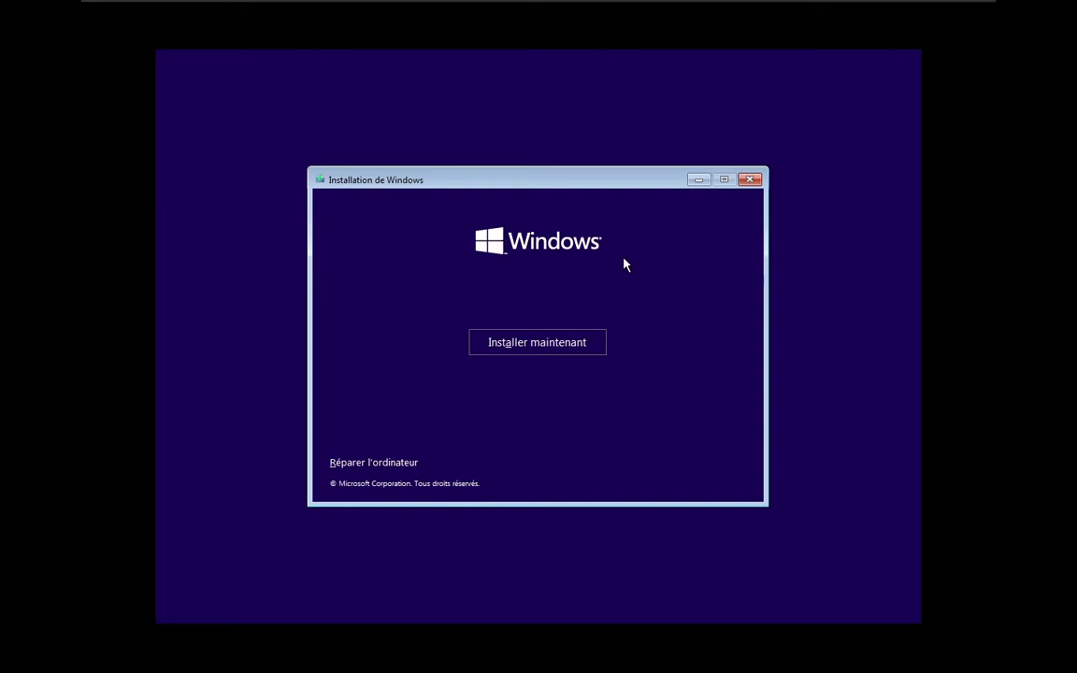
Step: Open a command prompt from the Windows installer and run regedit to launch the Registry Editor
key(shift+F10)
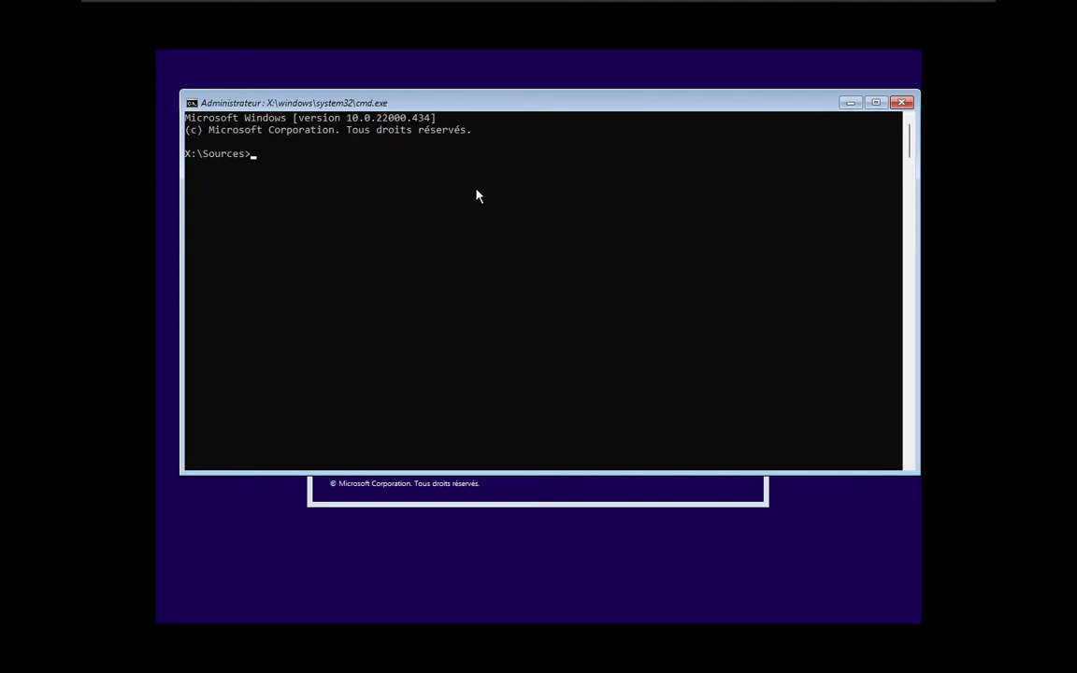
text(re)
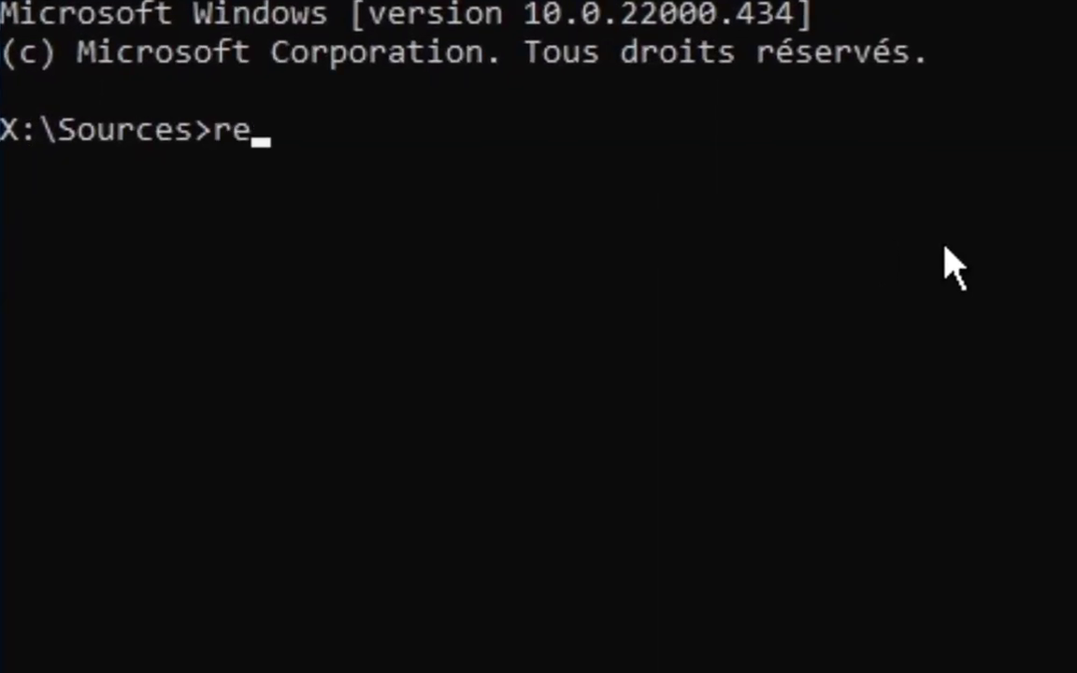
text(gedit)
key(Return)
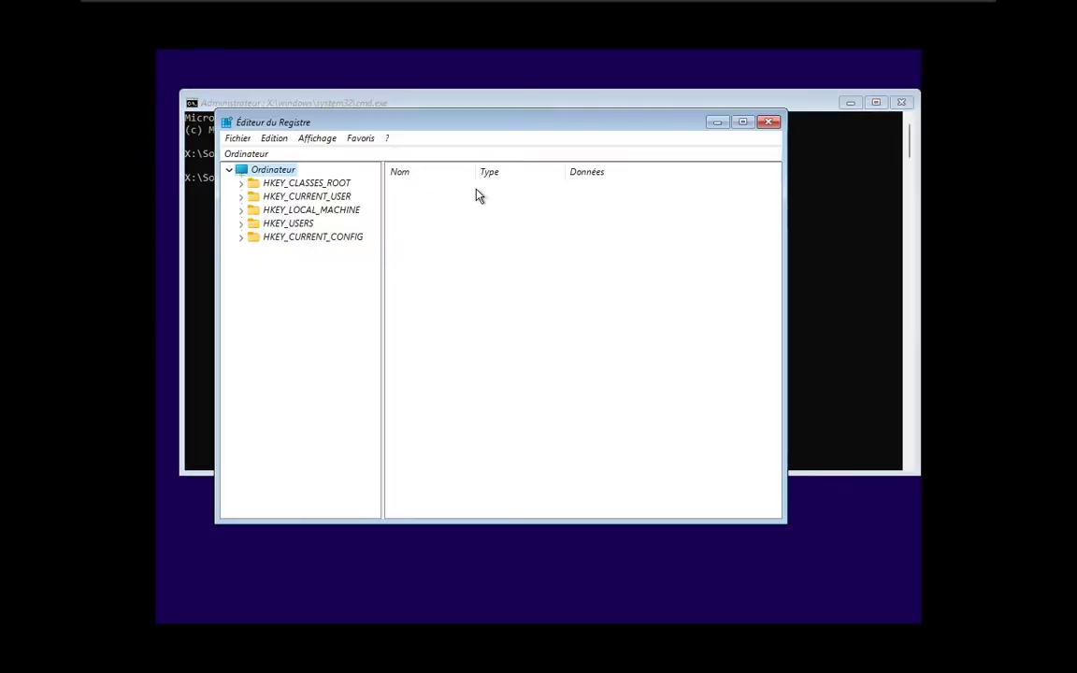
drag(452, 128, 522, 122)
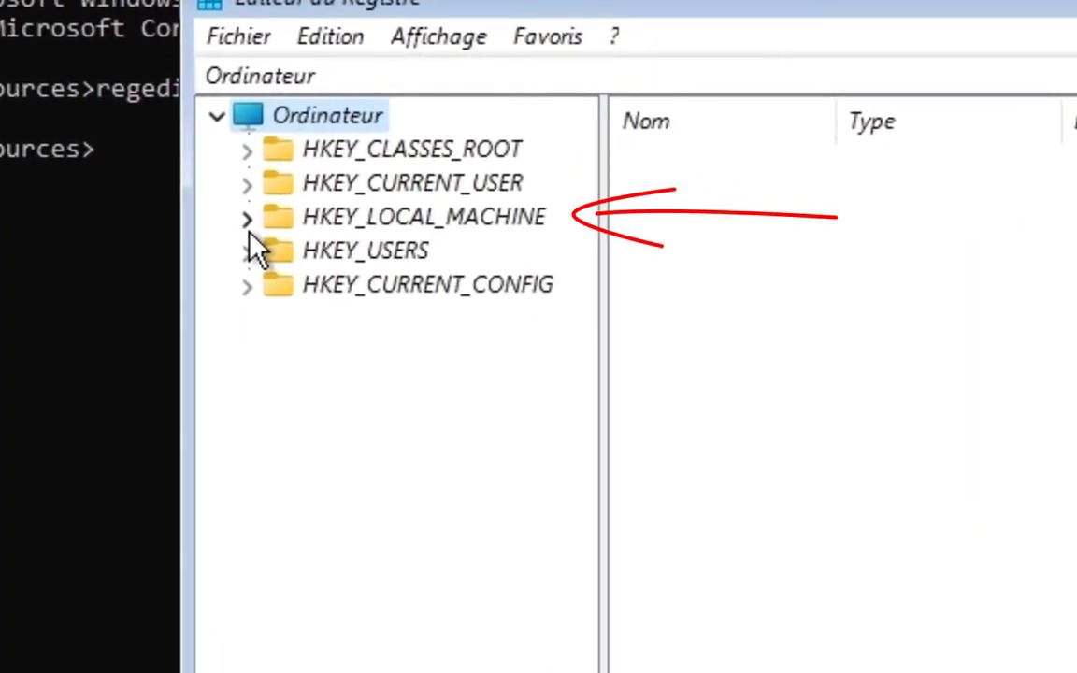
Step: Create a new registry key under HKEY_LOCAL_MACHINE\SYSTEM\Setup and begin its name with "Lab"
click(310, 207)
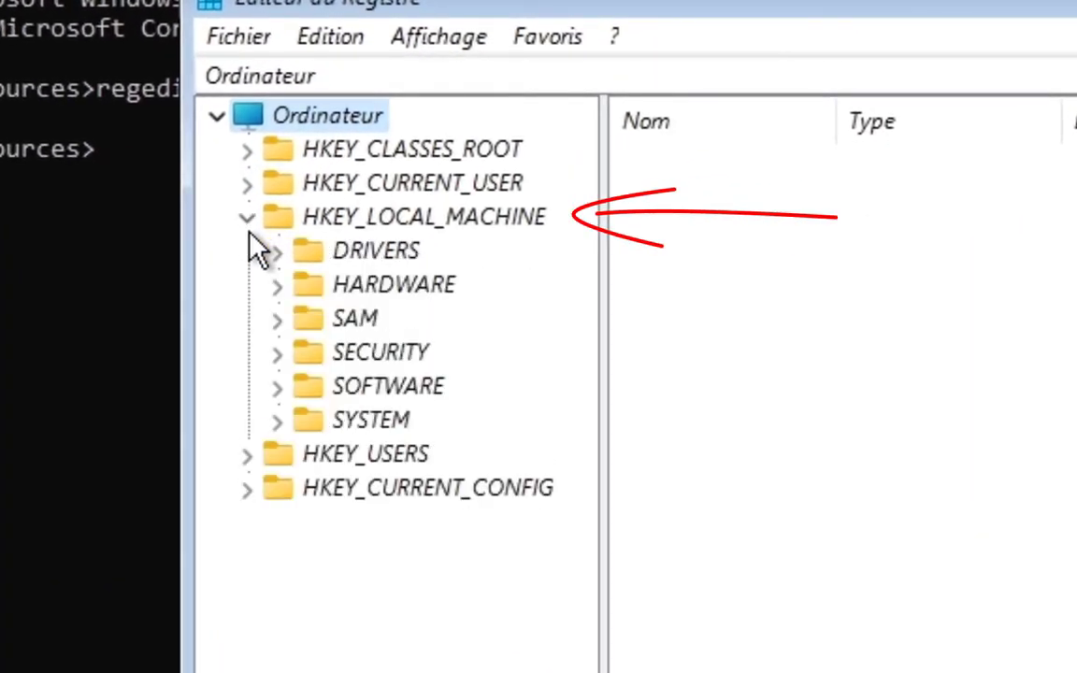
click(279, 420)
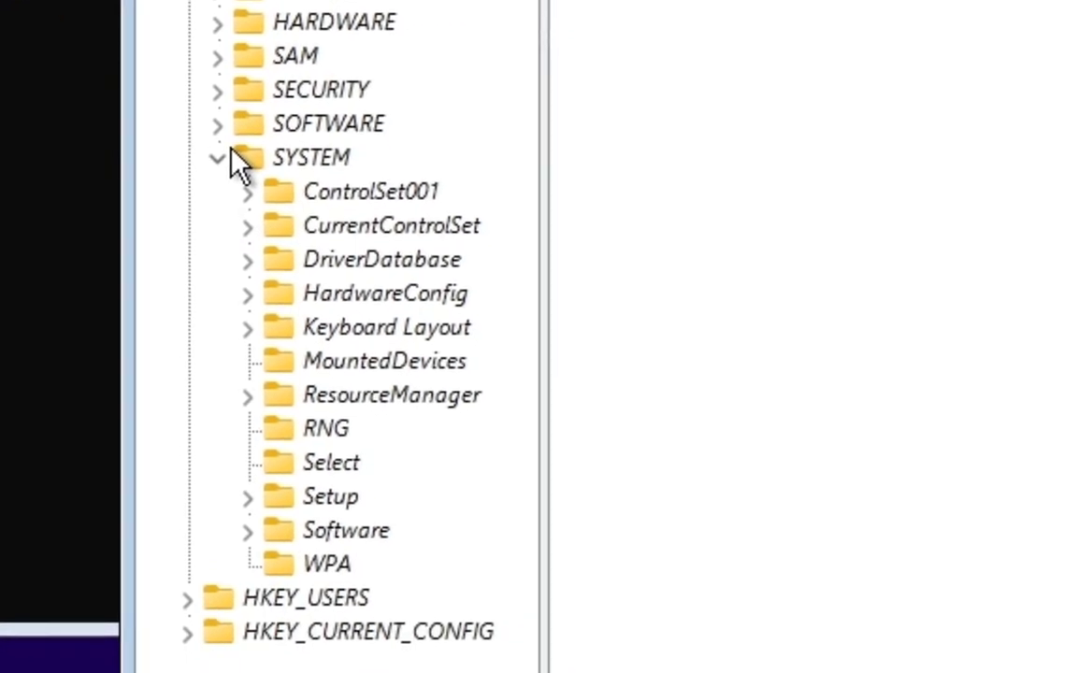
double_click(334, 501)
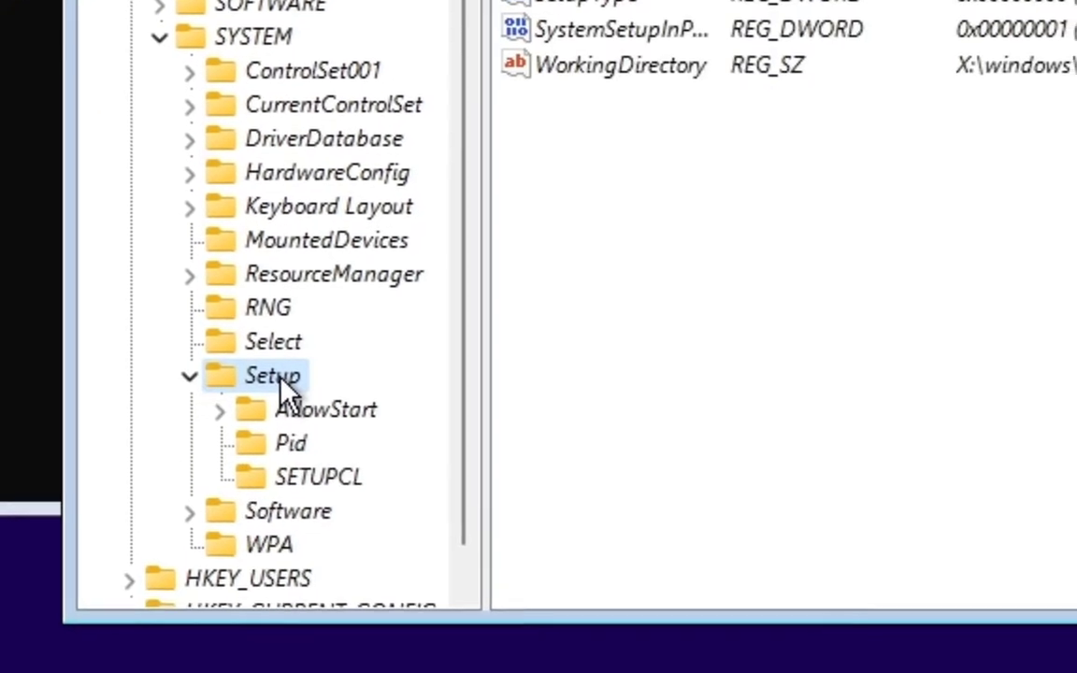
right_click(280, 379)
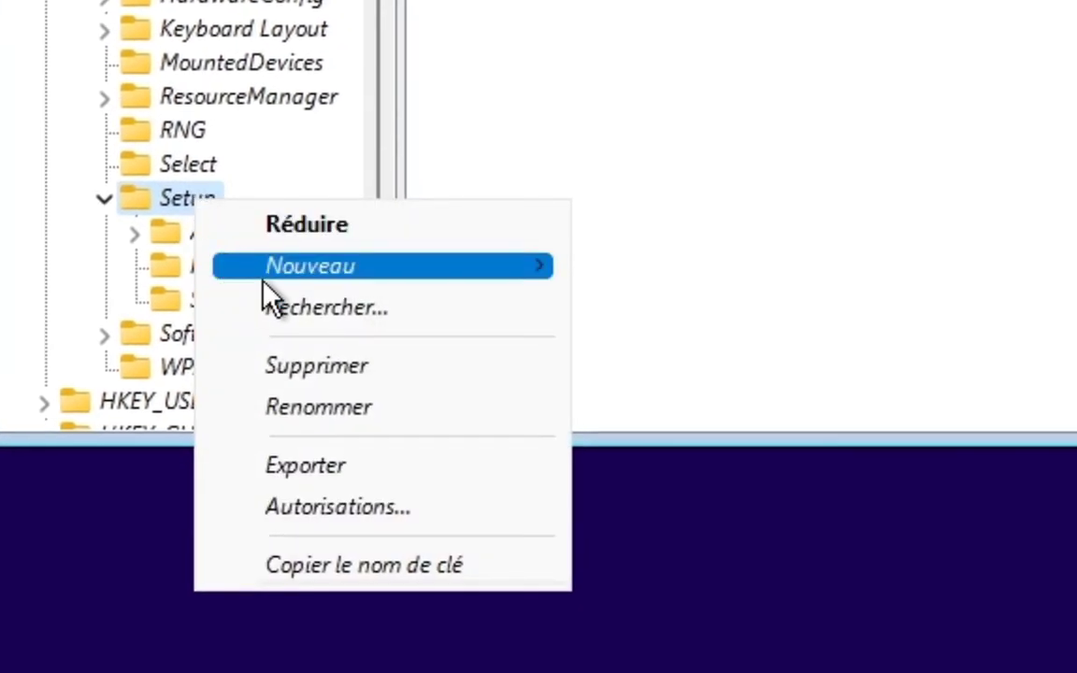
mouse_move(264, 280)
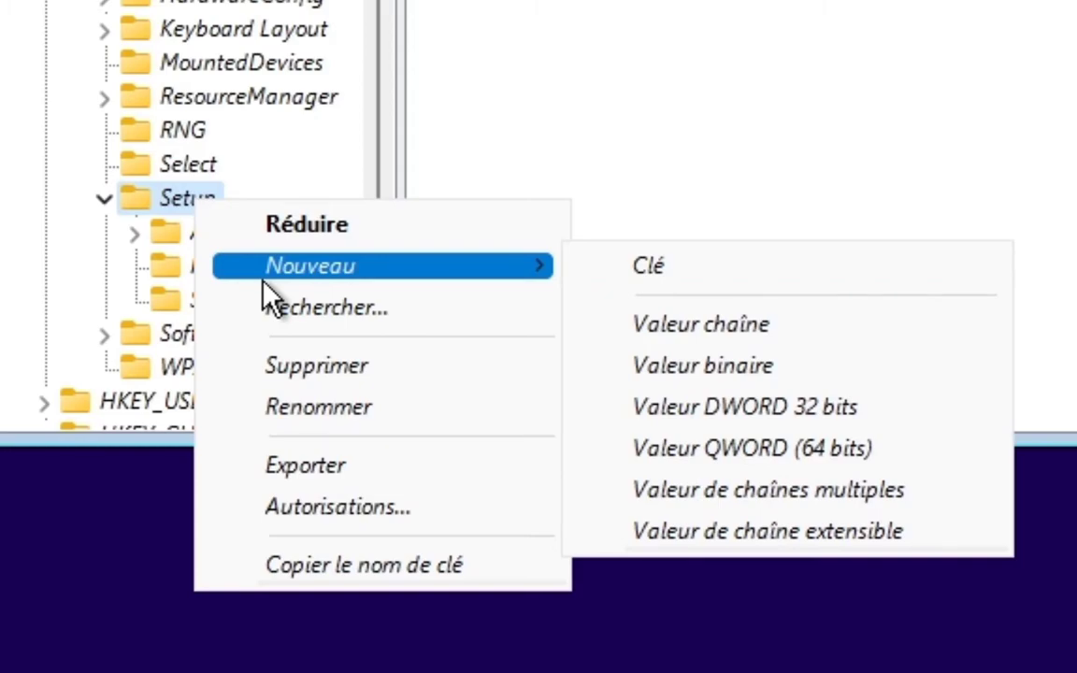
click(632, 273)
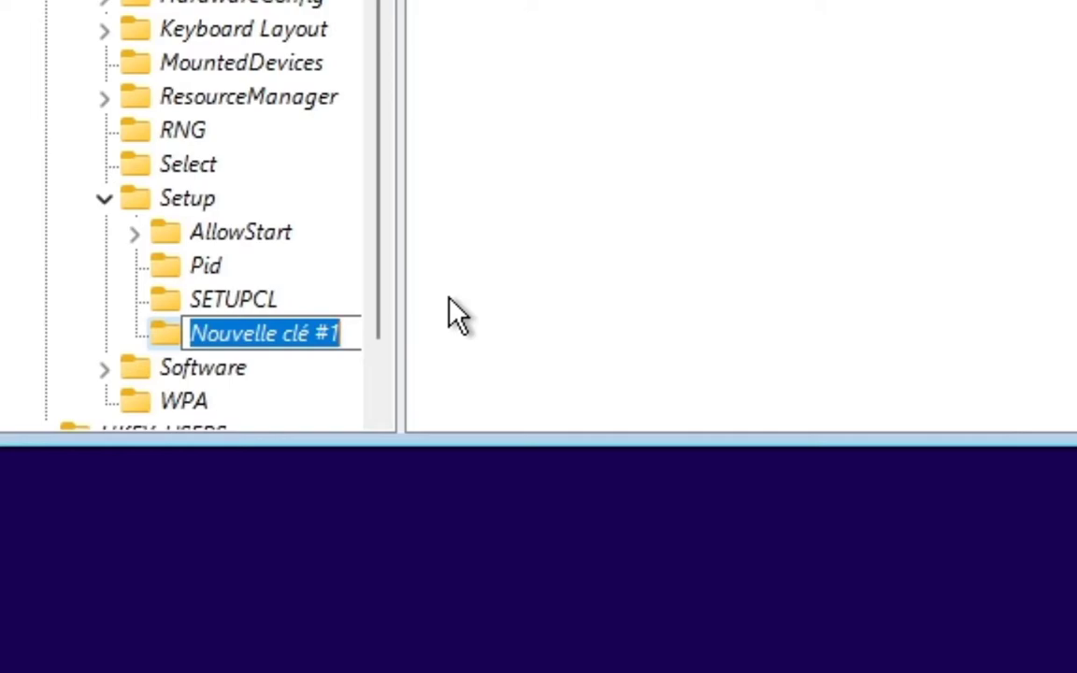
text(LabConfig)
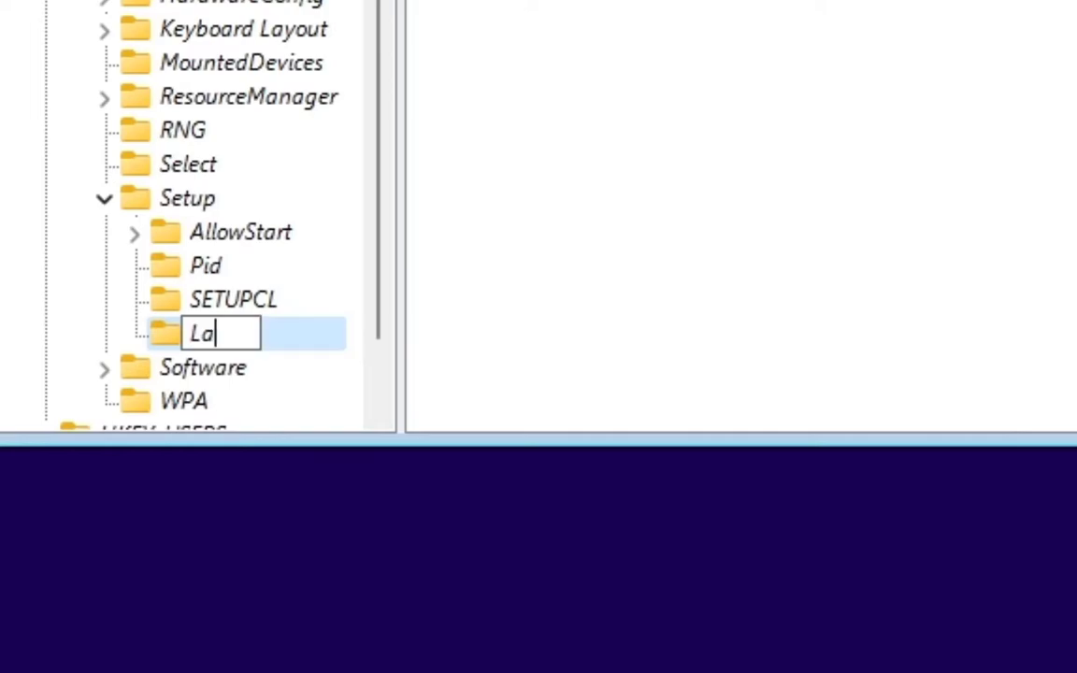
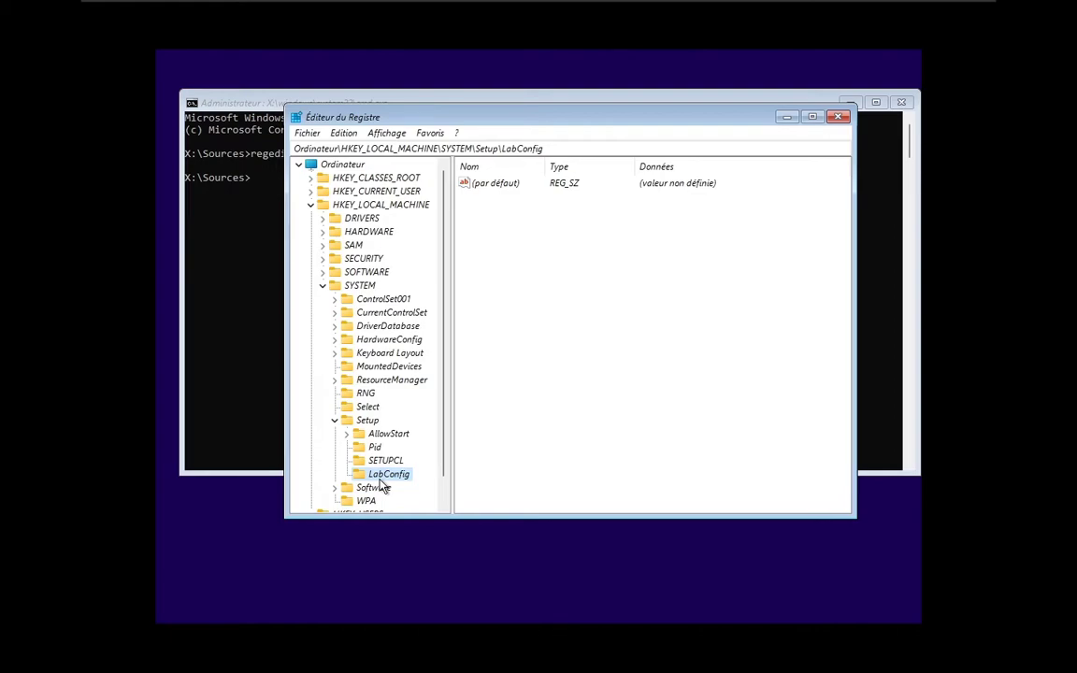
Step: Create a new 32-bit DWORD value in the LabConfig key under HKEY_LOCAL_MACHINE\SYSTEM\Setup
click(632, 323)
right_click(620, 310)
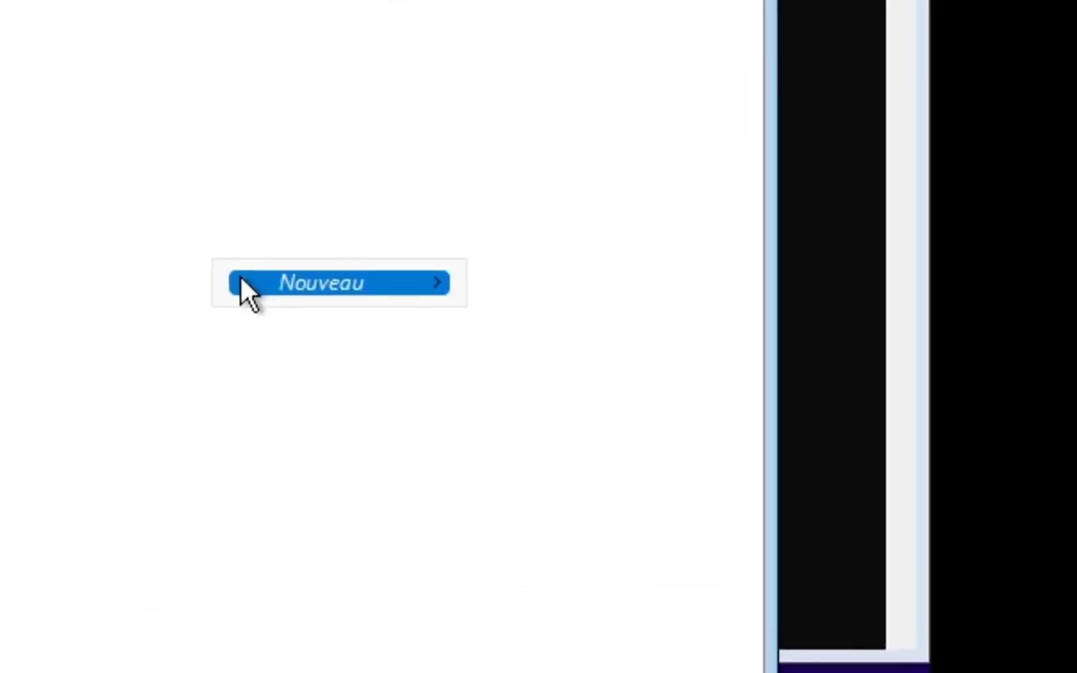
mouse_move(241, 289)
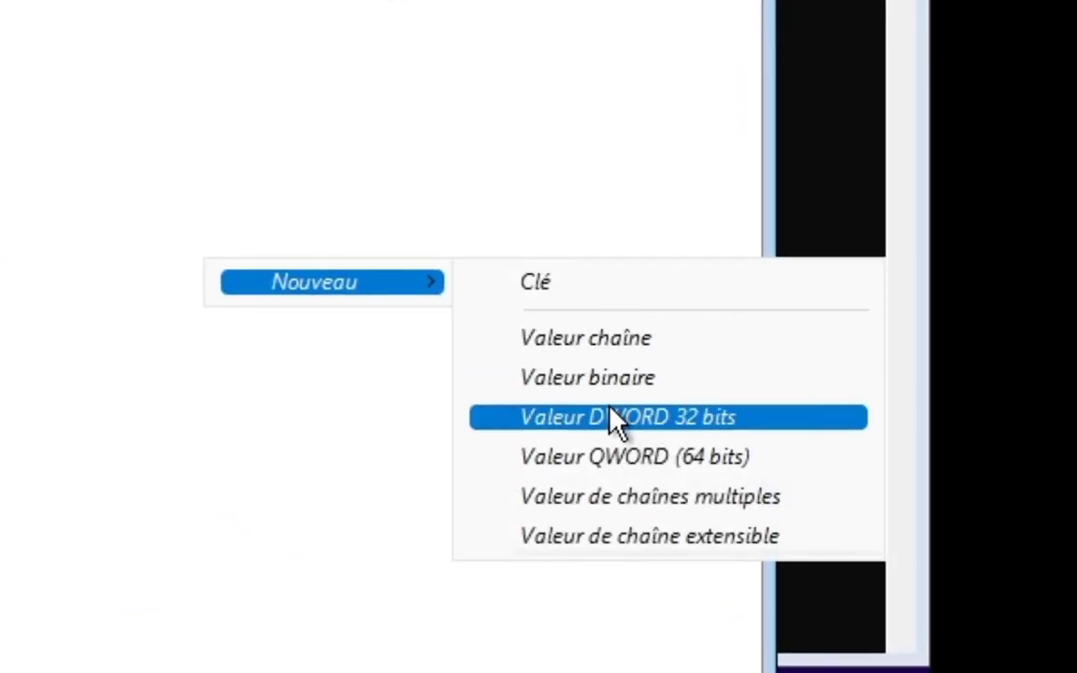
click(521, 423)
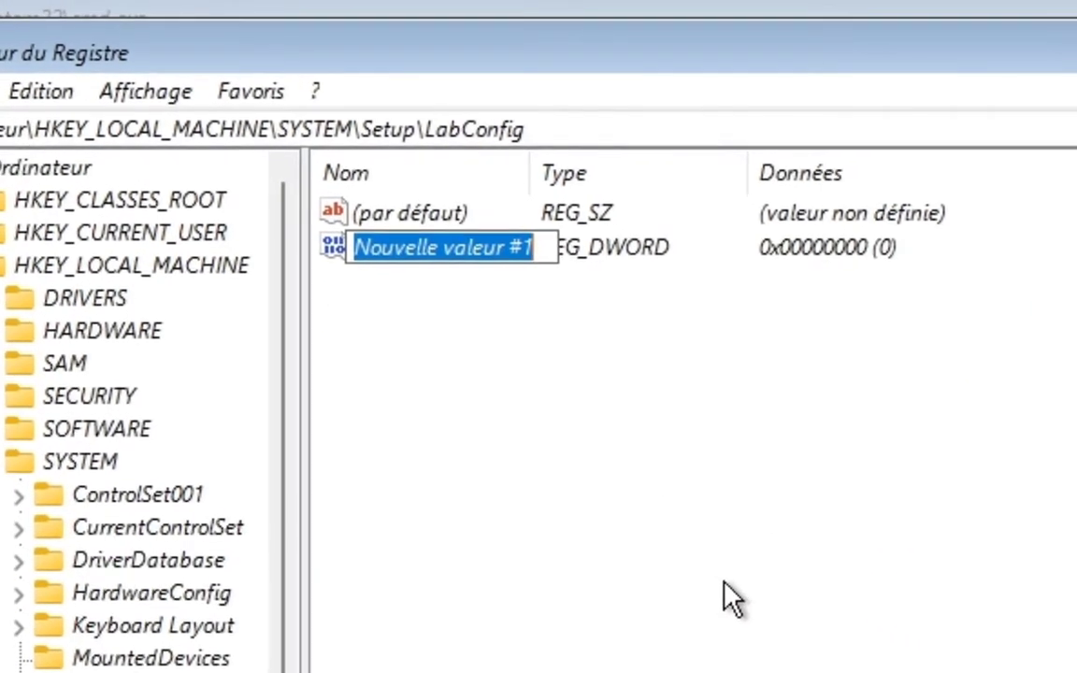
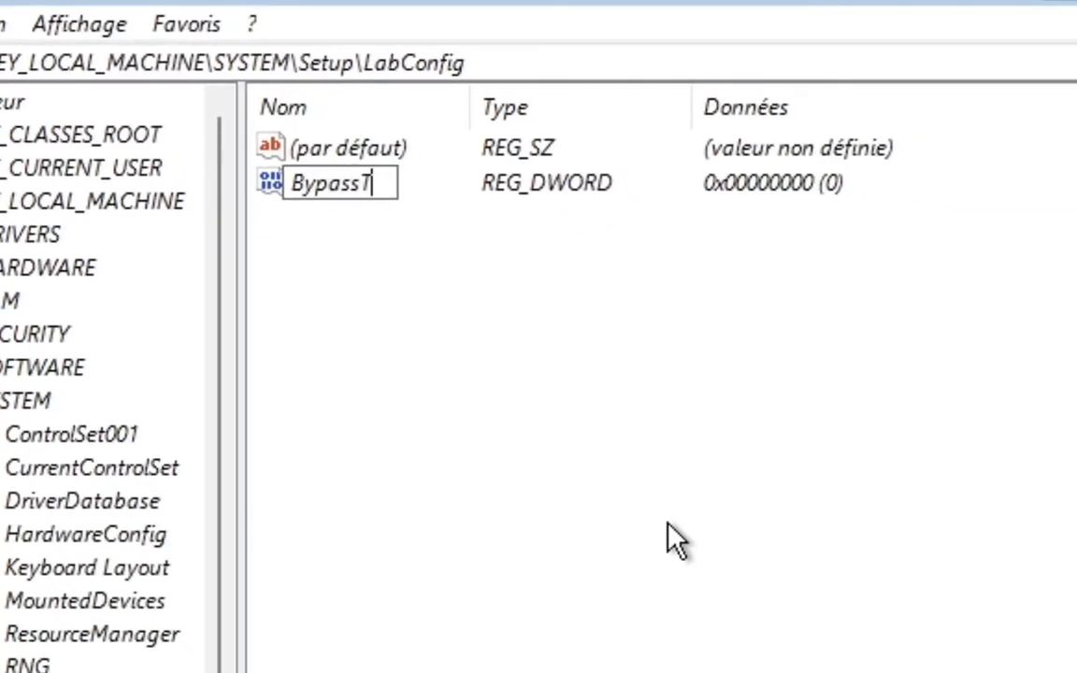
Step: Name the new DWORD value in the LabConfig key BypassTPMCheck
text(heck)
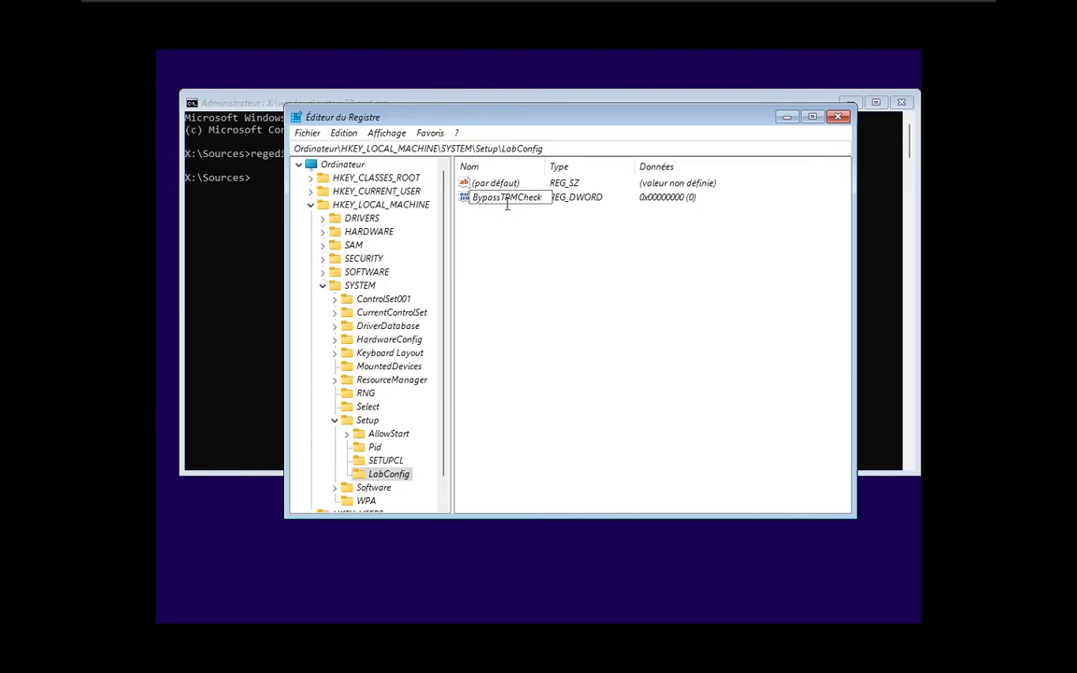
key(Return)
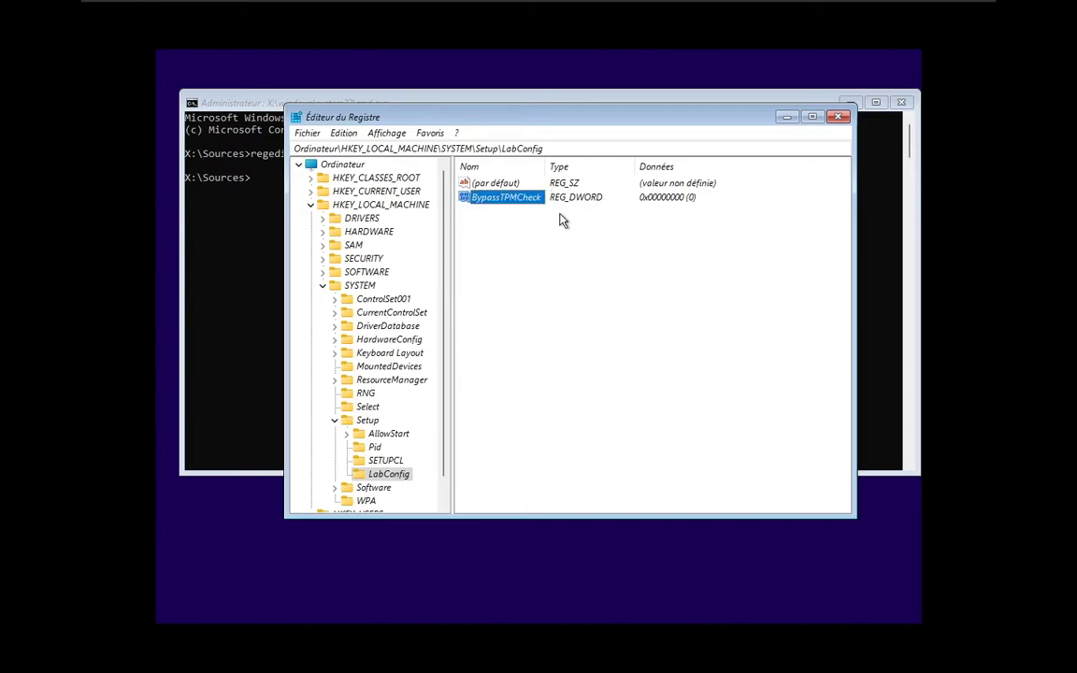
Step: Add a 32-bit DWORD value named BypassCPUCheck to the LabConfig key
right_click(523, 248)
mouse_move(575, 251)
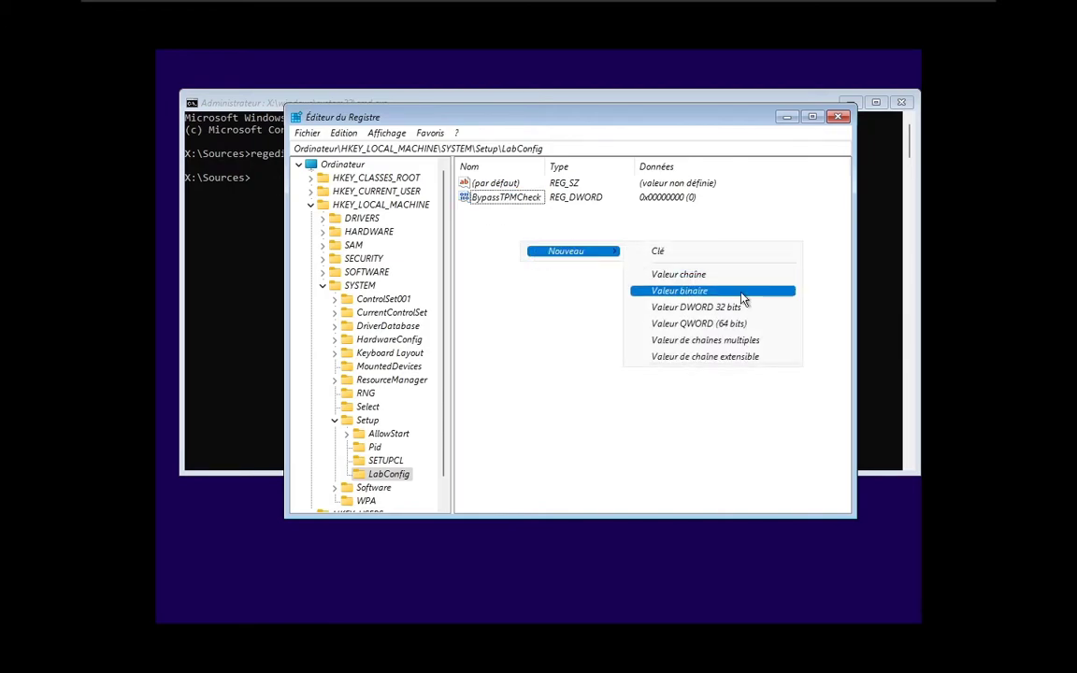
click(730, 309)
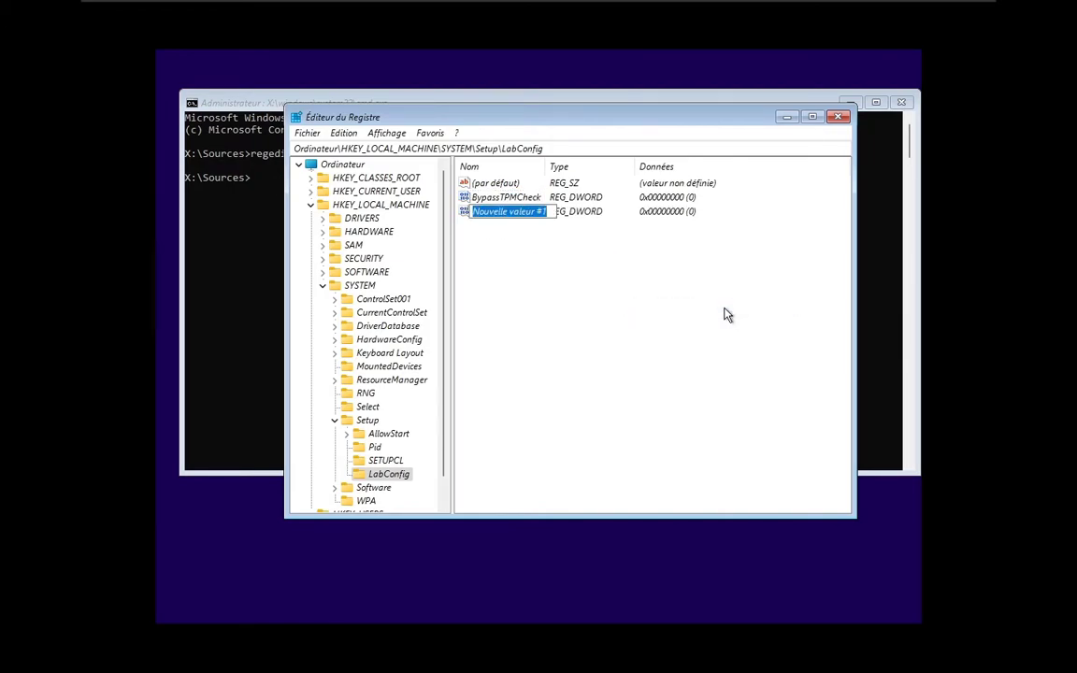
text(Bypa)
key(BackSpace)
text(assCPU)
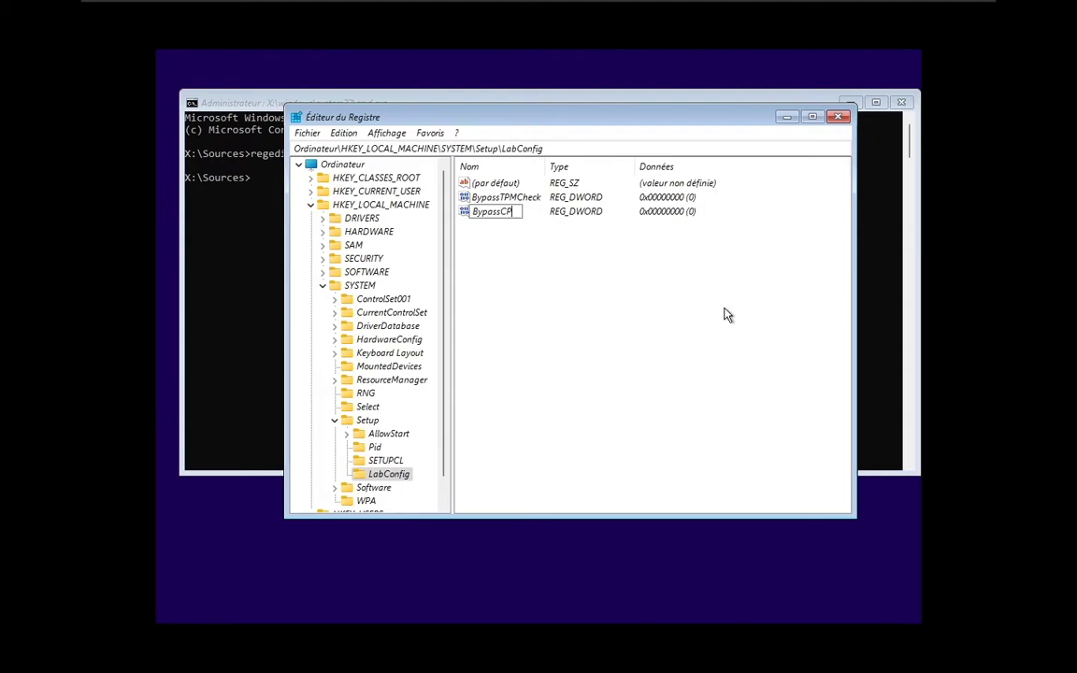
text(Check)
key(Return)
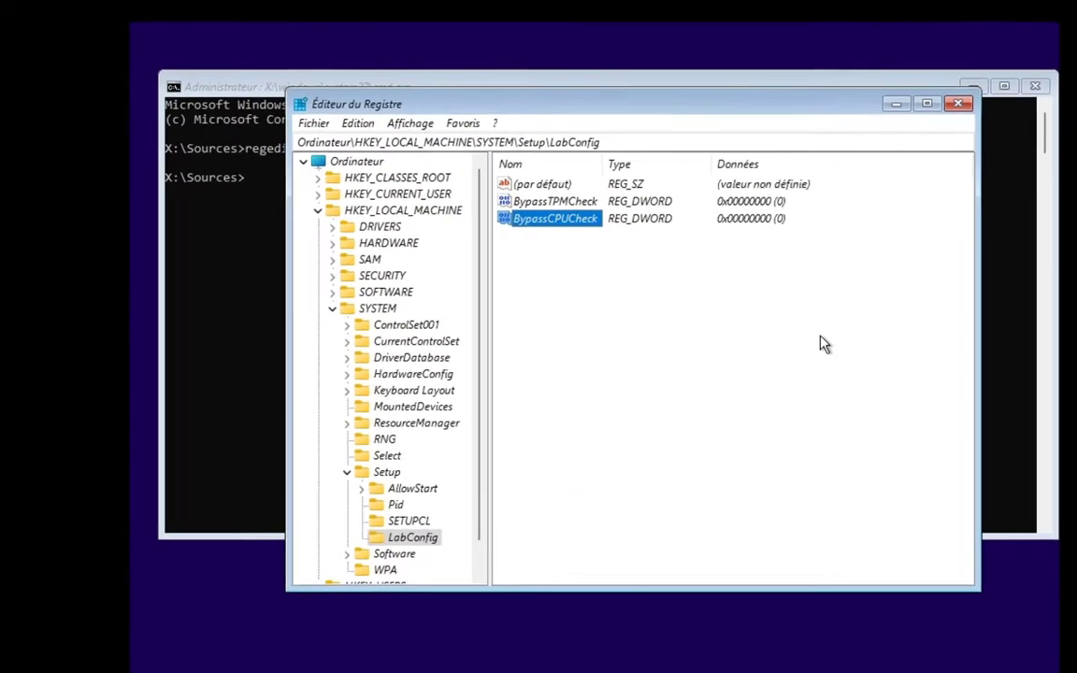
Step: Add a 32-bit DWORD value named BypassSecureBootCheck to the LabConfig key
right_click(827, 340)
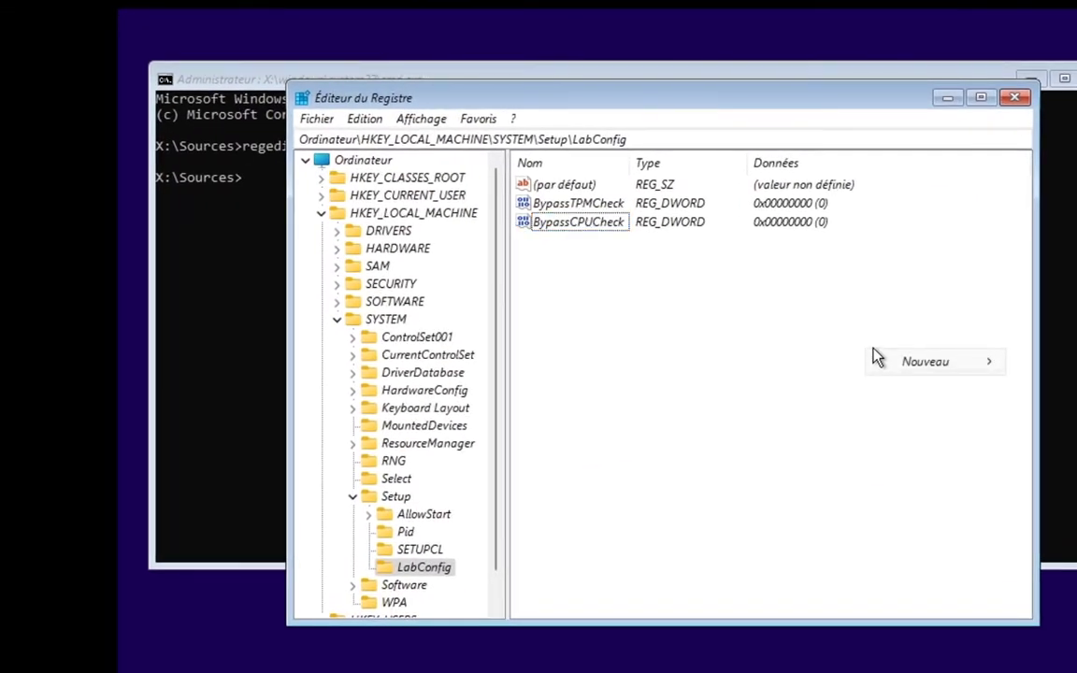
mouse_move(840, 348)
click(765, 437)
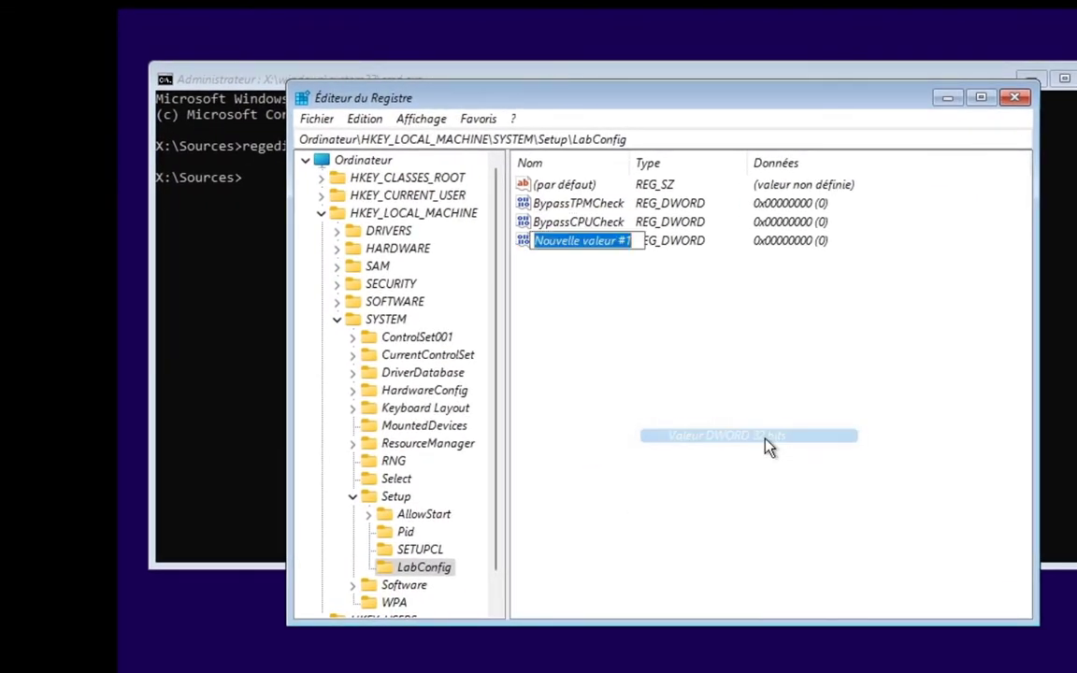
text(Bypass)
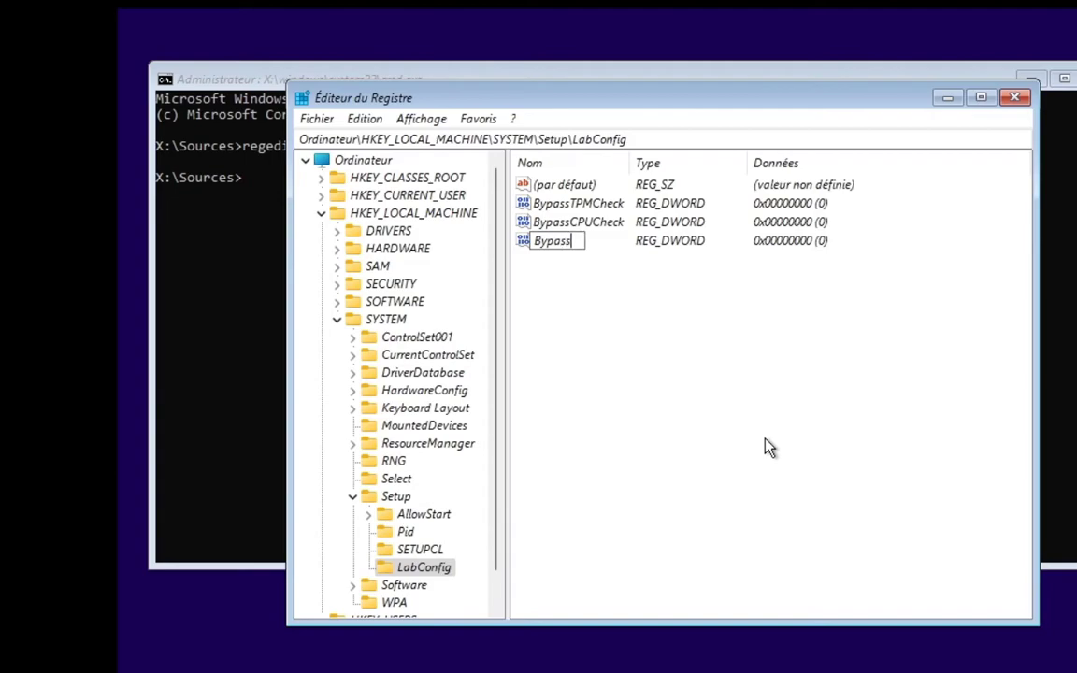
text(SecureBootCheck)
key(Return)
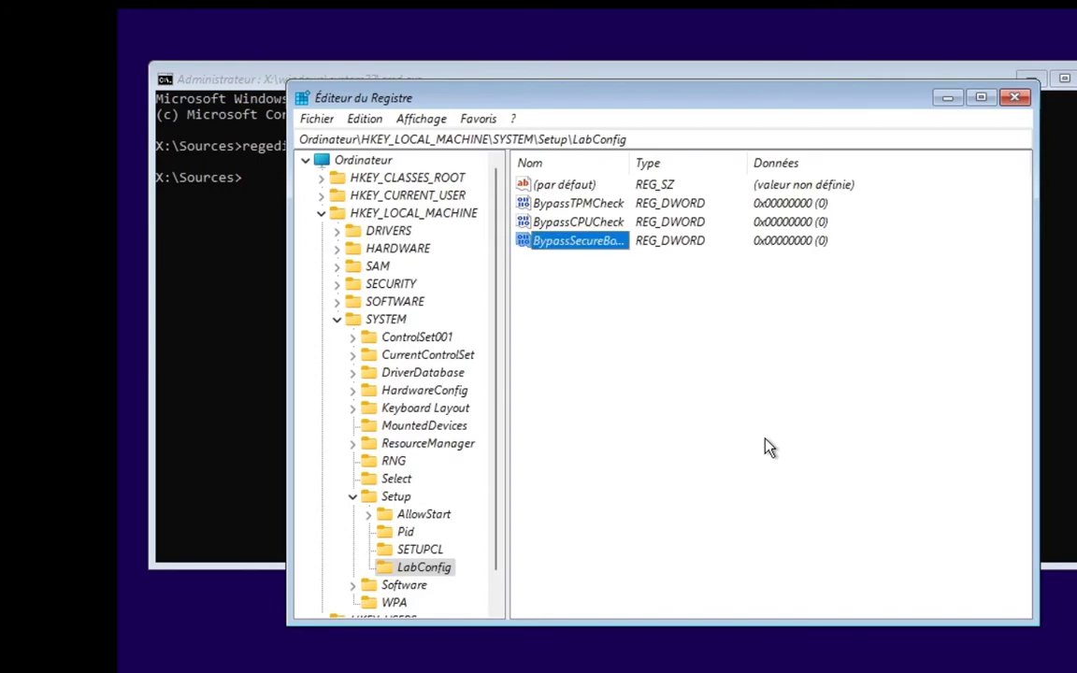
Step: Add a 32-bit DWORD value named BypassRAMCheck to the LabConfig key
right_click(767, 447)
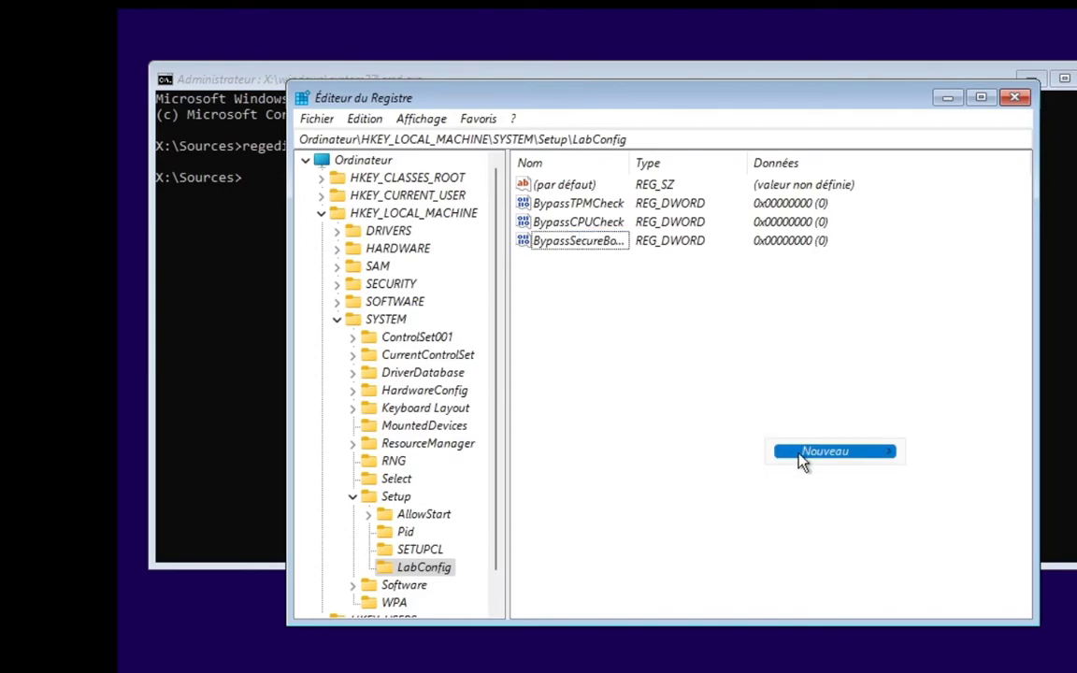
mouse_move(800, 454)
click(691, 526)
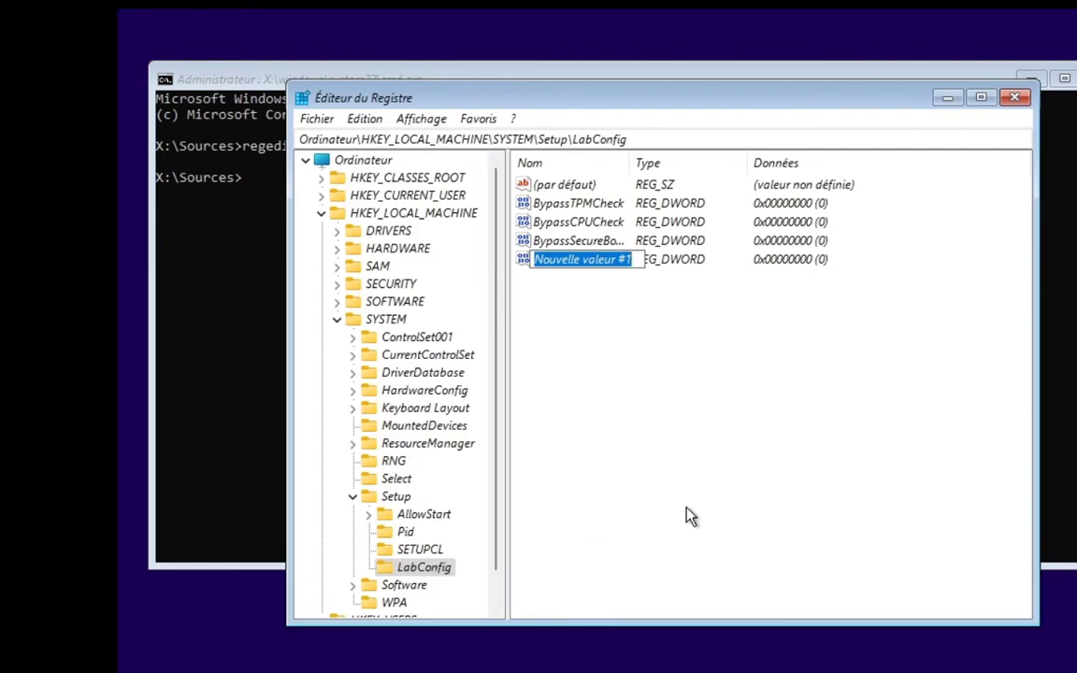
text(Bypass)
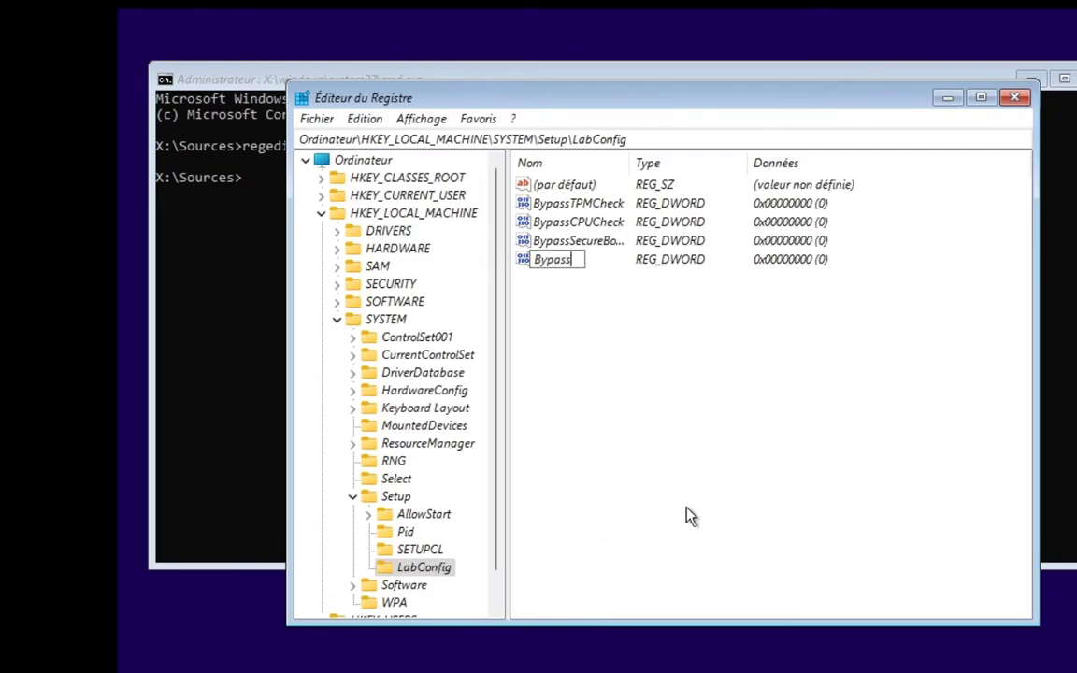
text(RAMCheck)
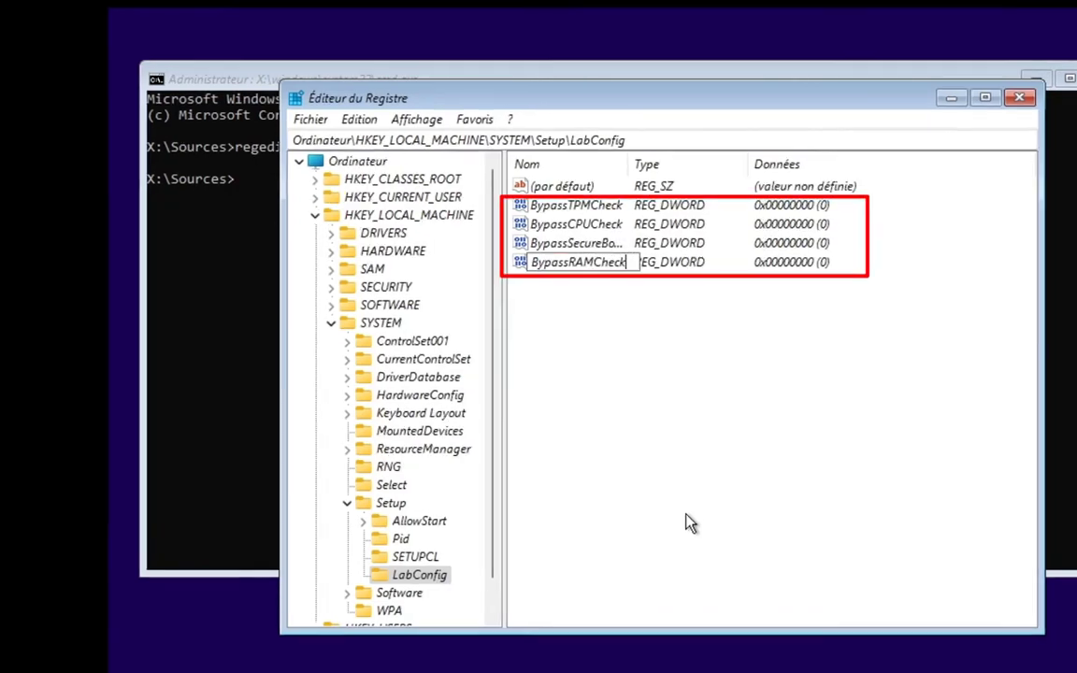
key(Return)
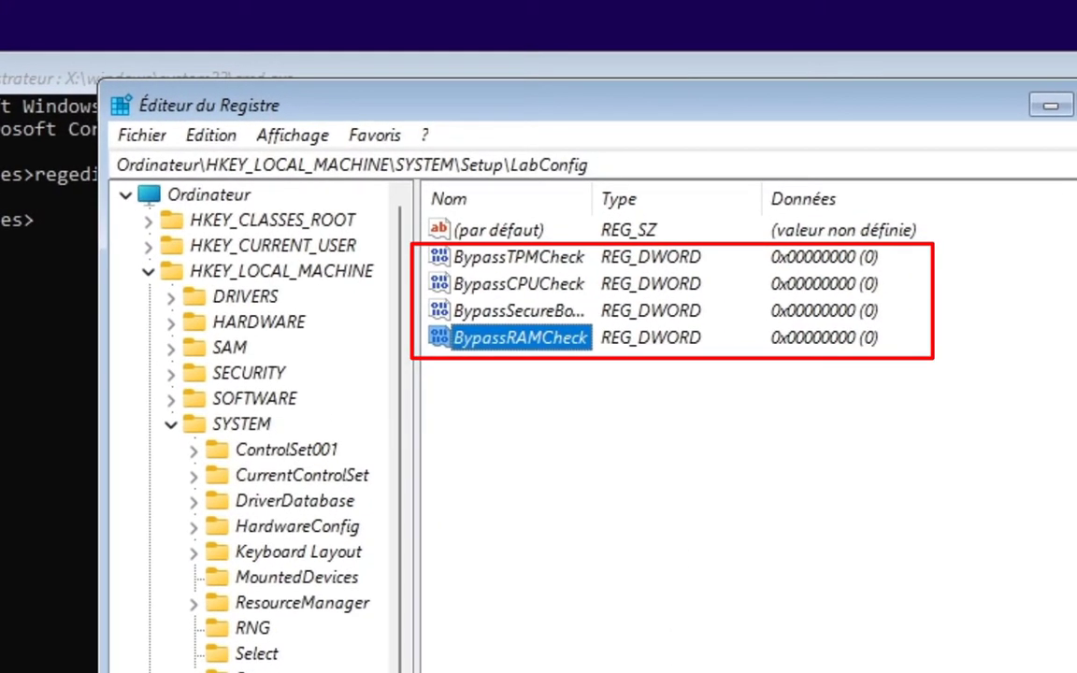
Step: Set the data of both BypassTPMCheck and BypassCPUCheck to 1 in the LabConfig key
drag(593, 213, 682, 200)
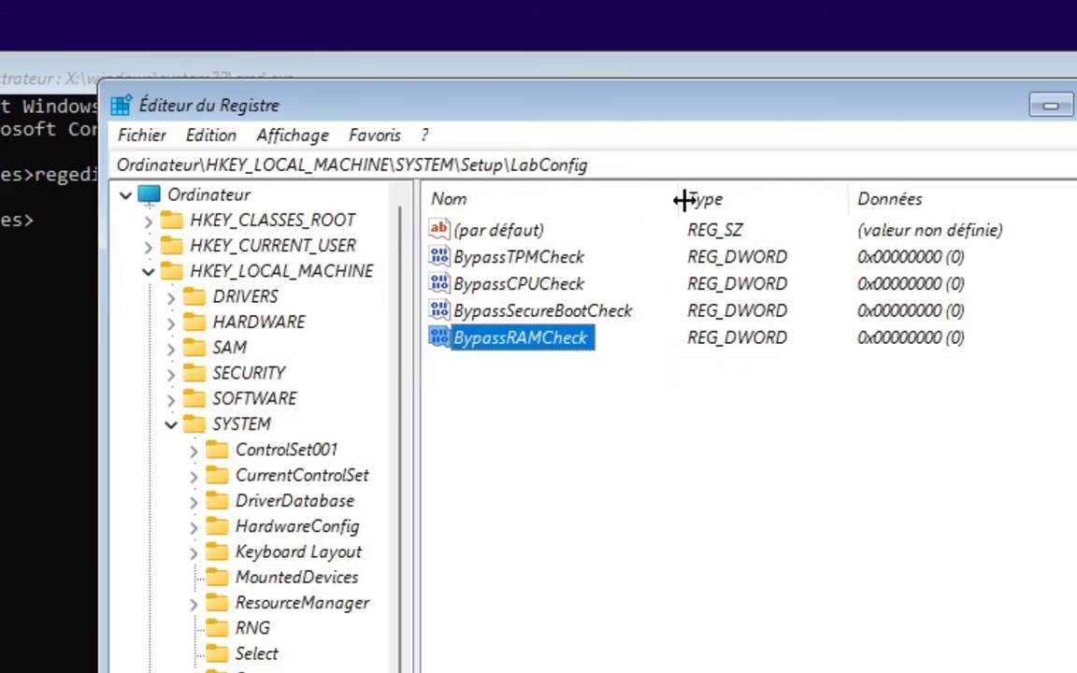
double_click(517, 260)
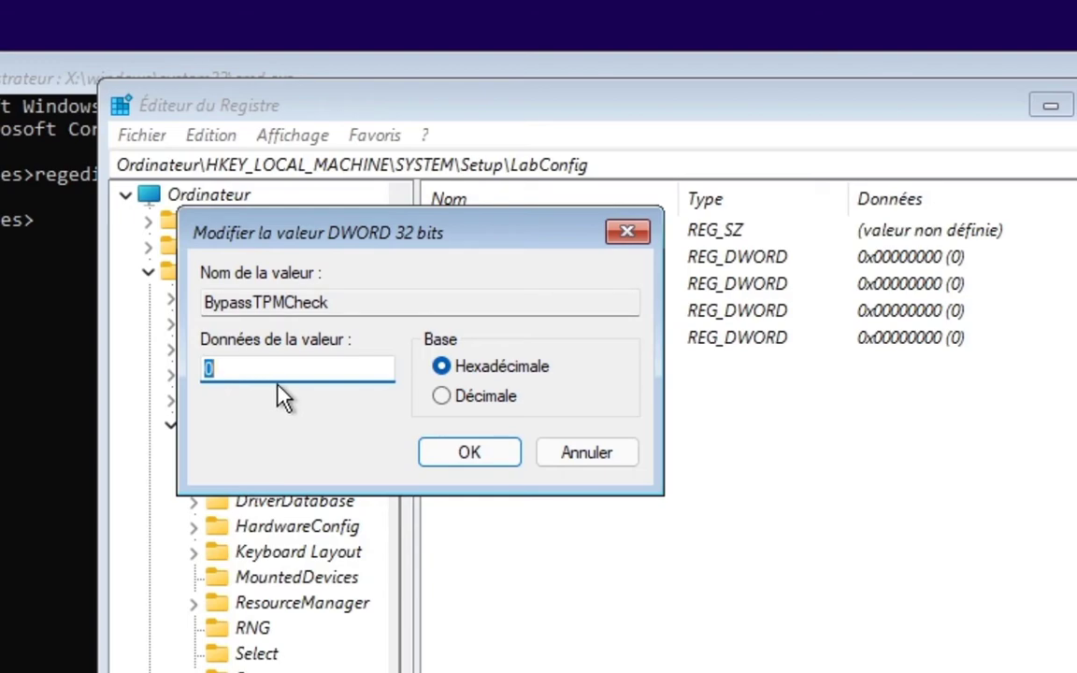
text(1)
click(435, 455)
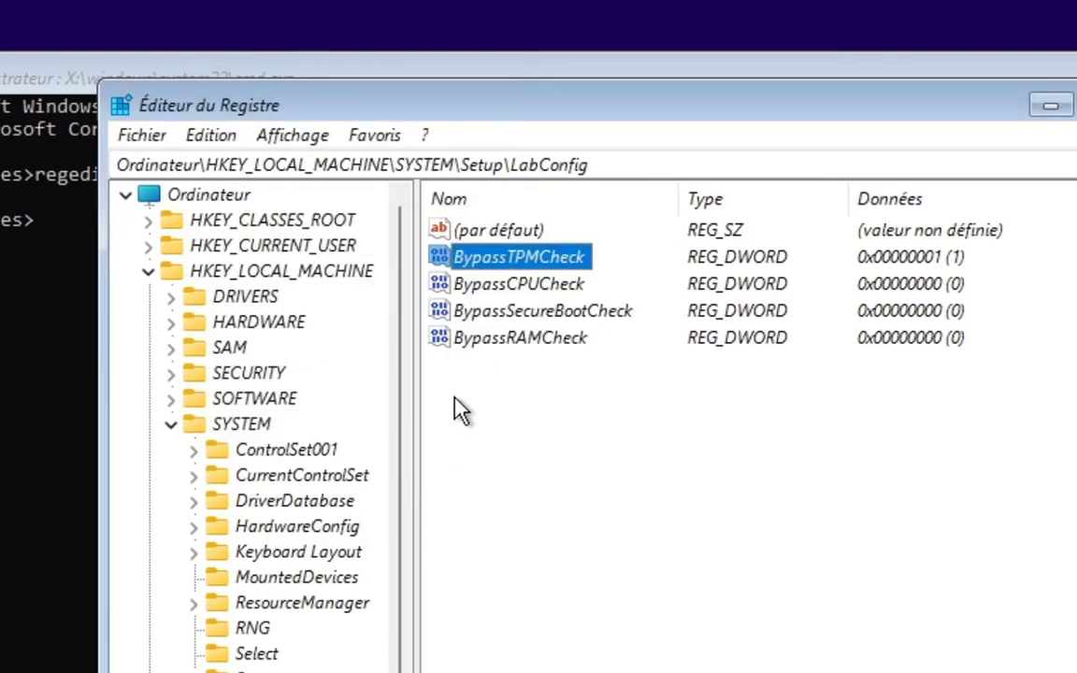
double_click(490, 286)
text(1)
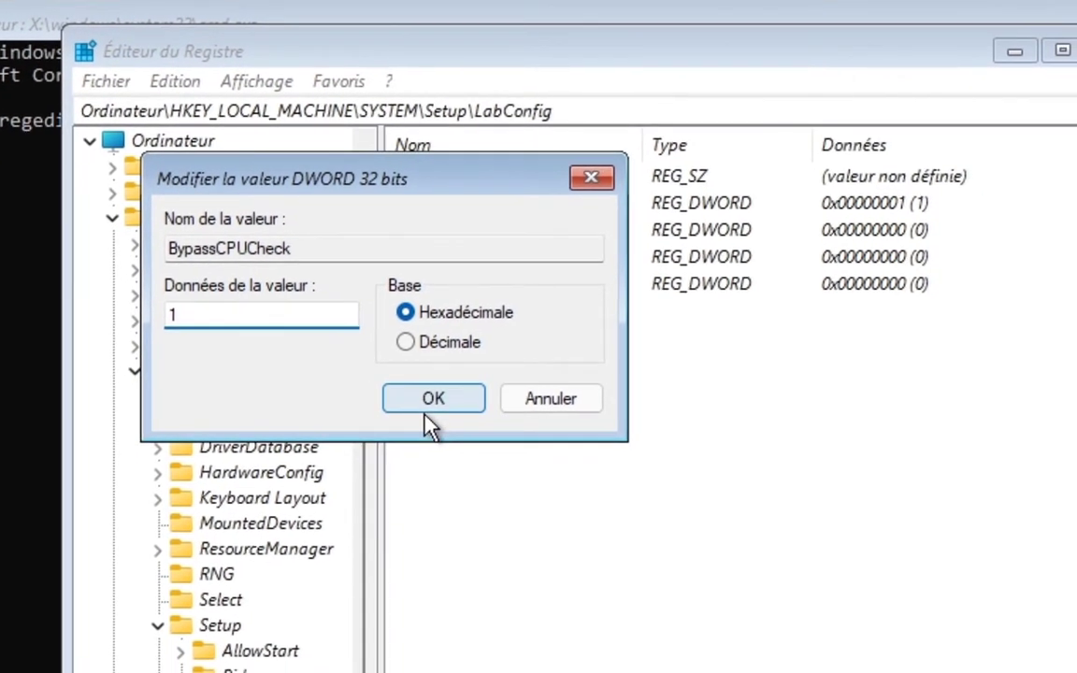
click(427, 410)
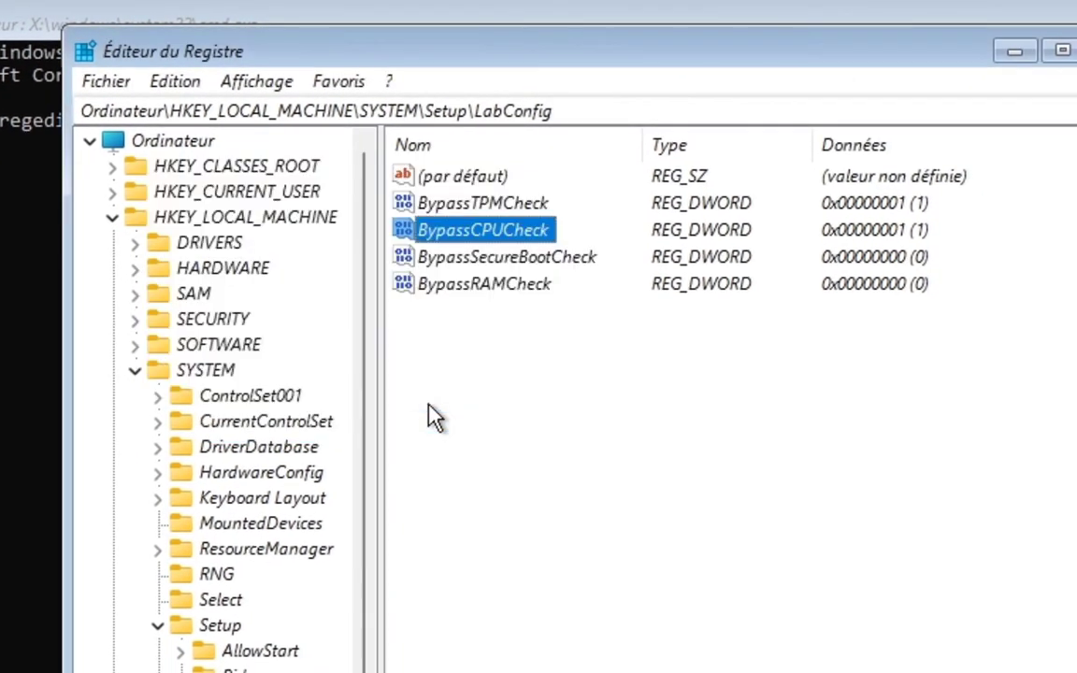
Step: Set the data of both BypassSecureBootCheck and BypassRAMCheck to 1 in the LabConfig key
double_click(438, 260)
text(1)
click(446, 404)
double_click(463, 285)
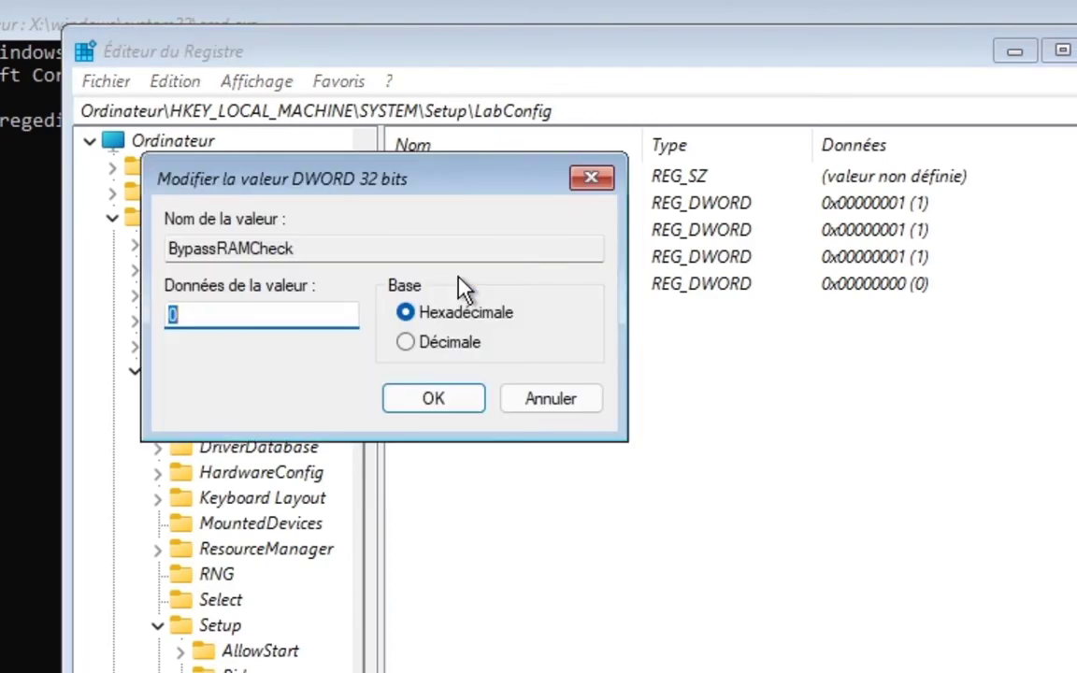
text(1)
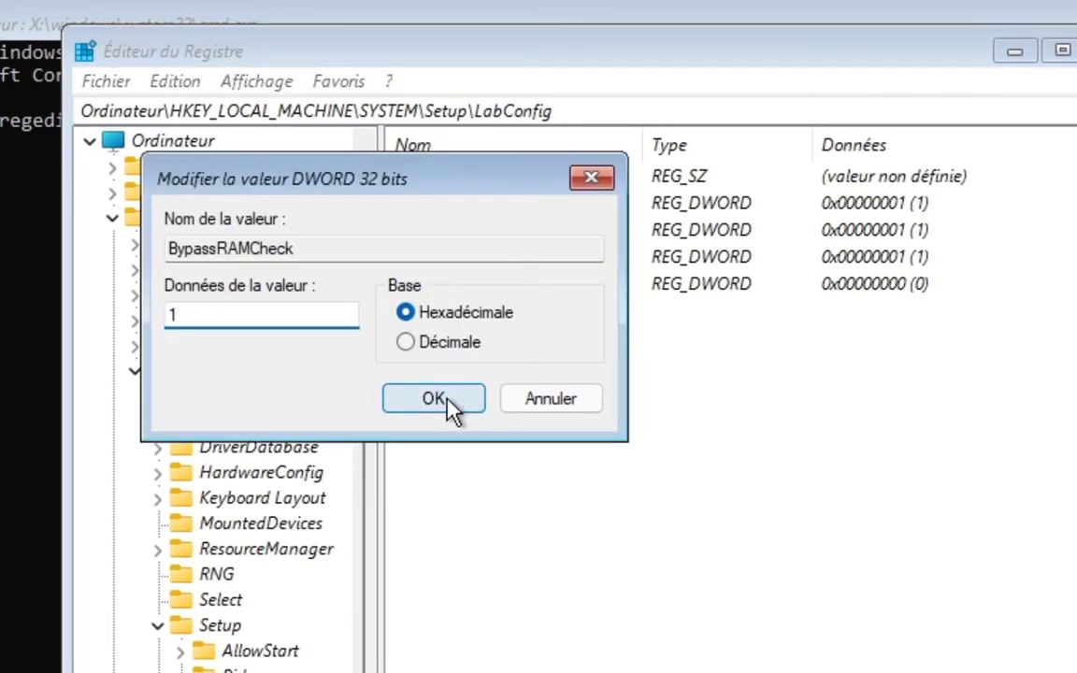
click(452, 404)
drag(936, 313, 851, 250)
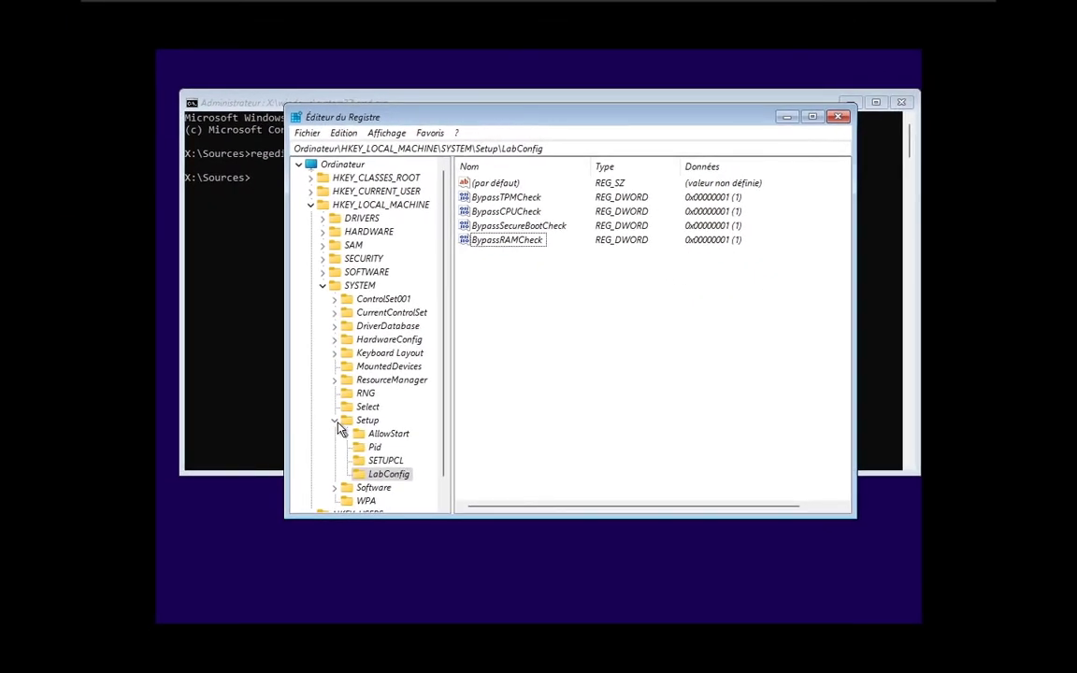
Step: Collapse the HKEY_LOCAL_MACHINE tree, then close the Registry Editor and the command prompt to return to Windows Setup
click(291, 471)
click(276, 306)
click(312, 205)
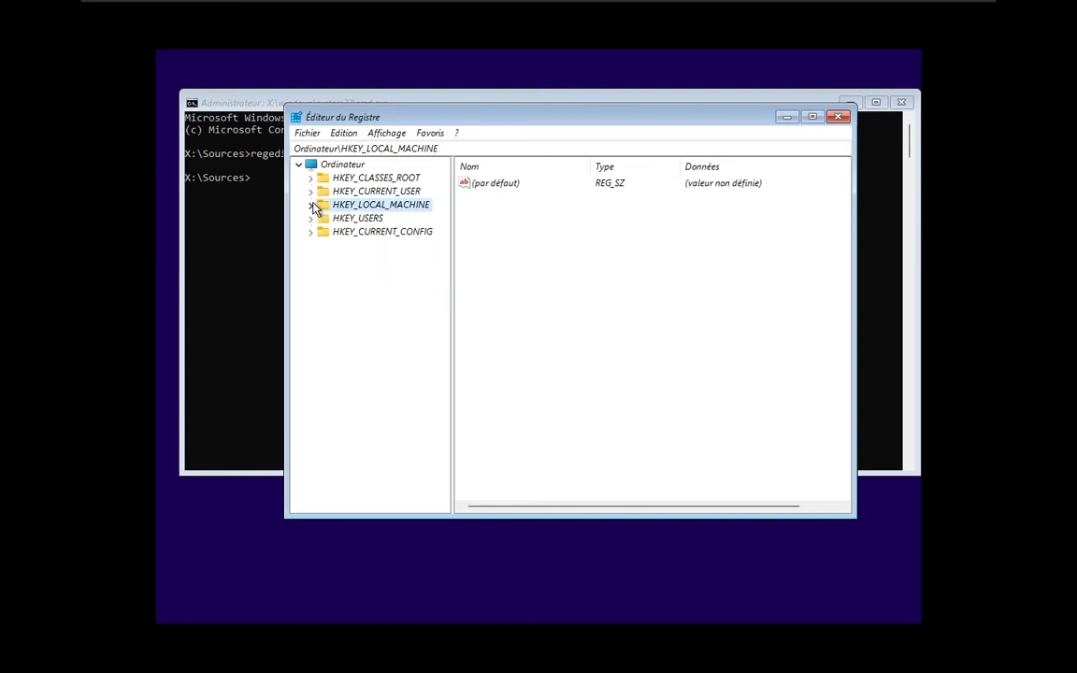
click(839, 118)
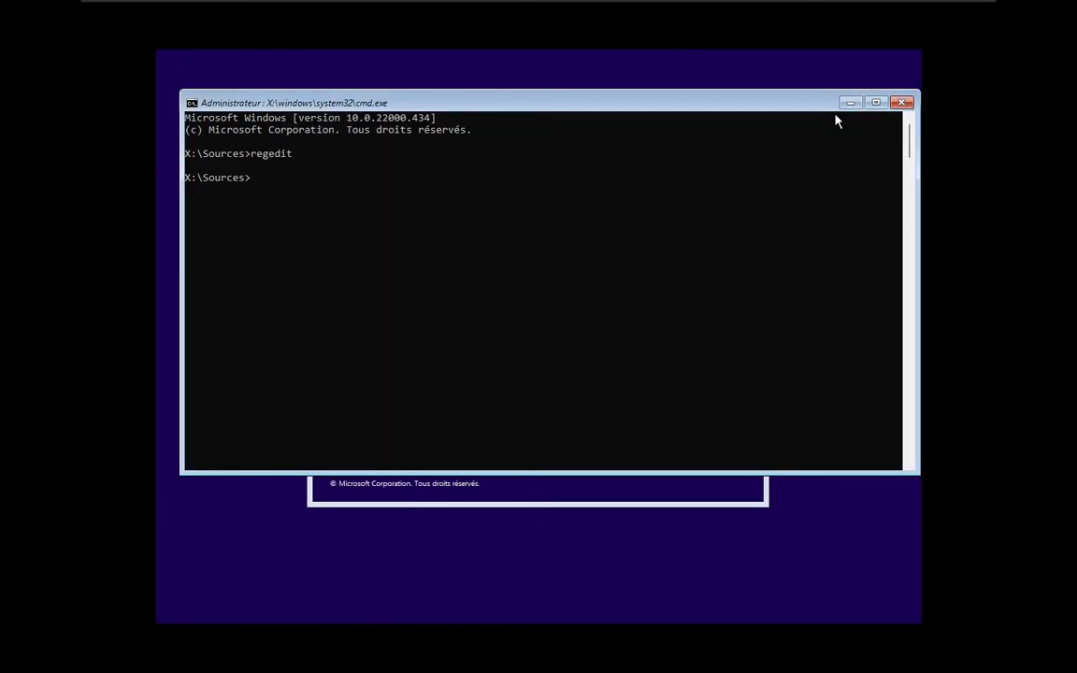
click(900, 104)
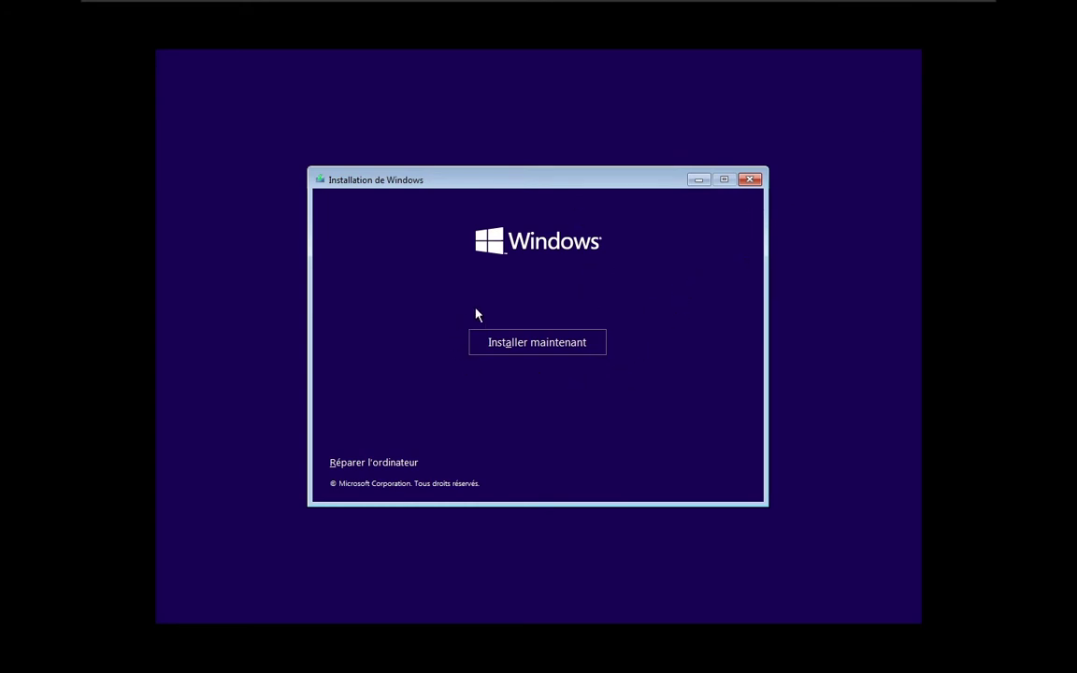
Step: Start the Windows installation and choose Windows 11 Pro as the operating system to install
click(547, 353)
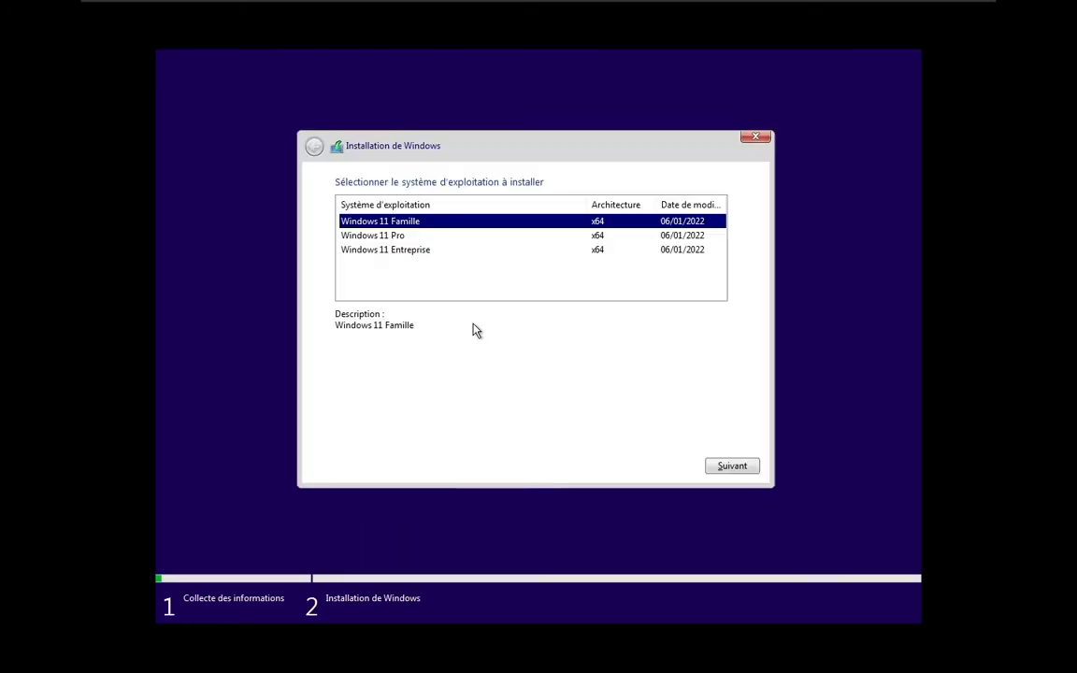
click(393, 236)
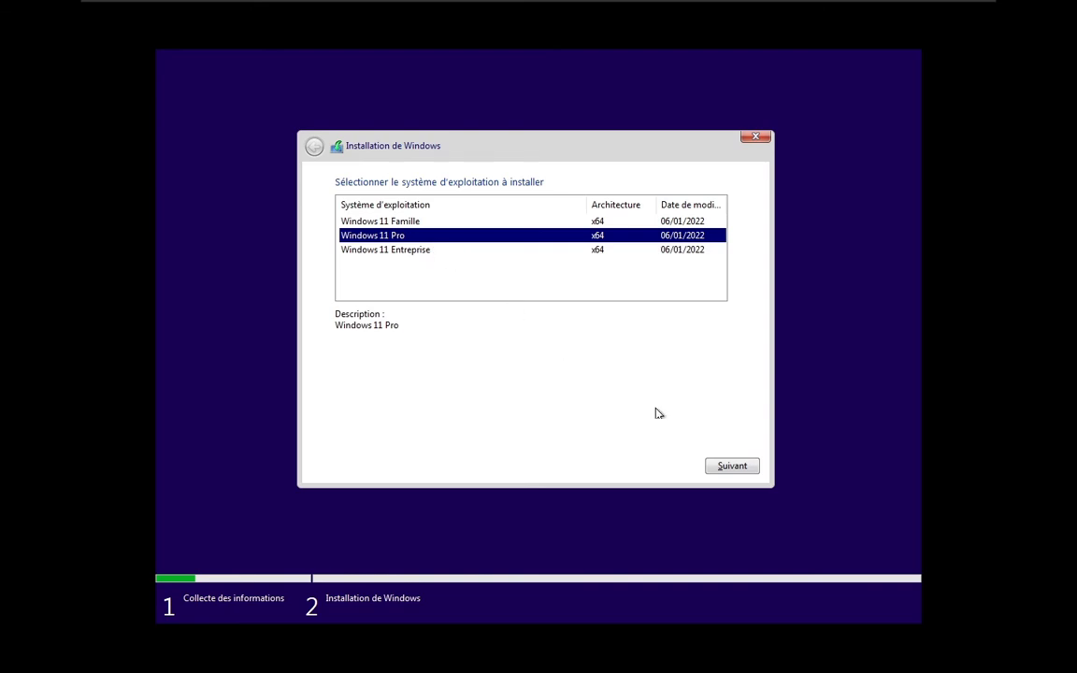
click(728, 465)
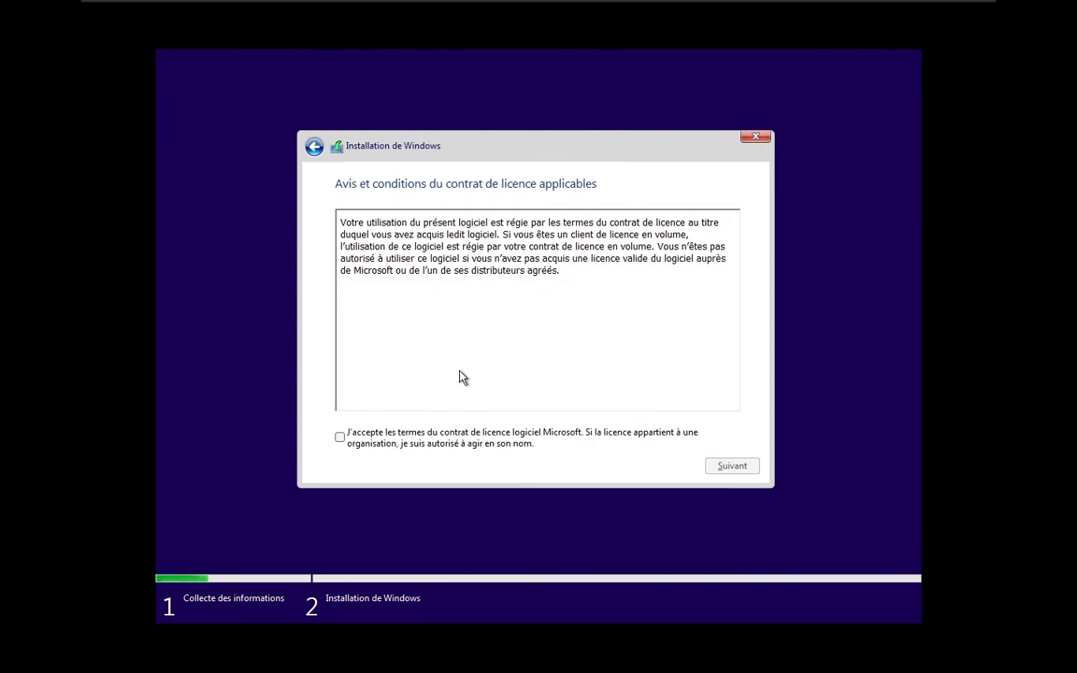
Step: Accept the Microsoft licence terms and start a custom Windows-only installation on the unallocated space of drive 0
click(440, 440)
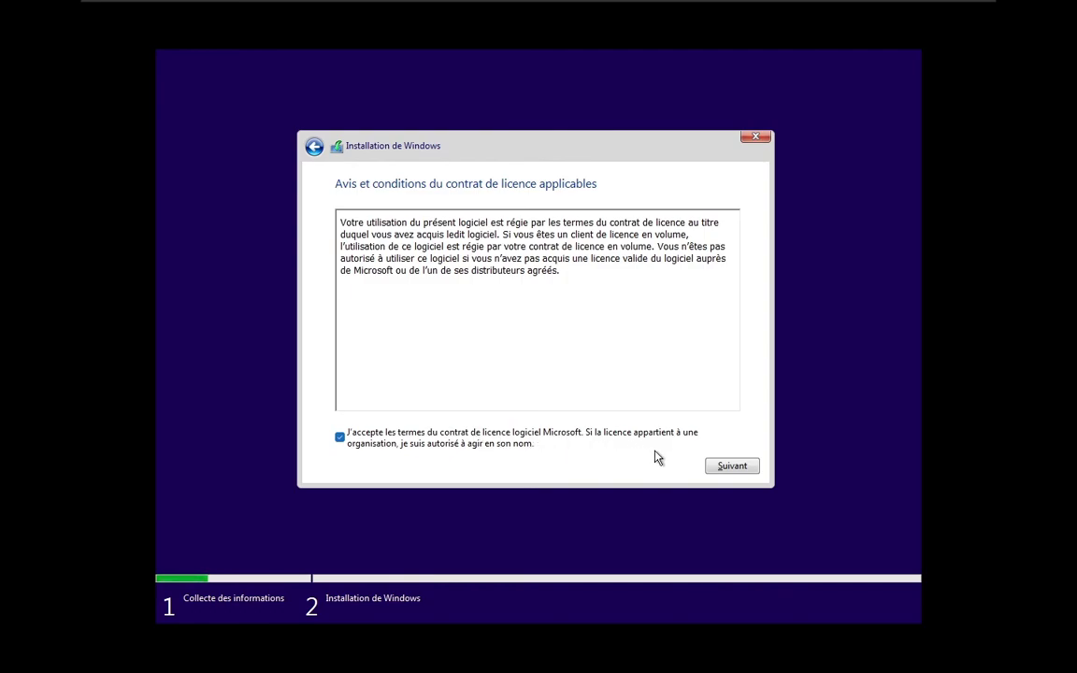
click(710, 469)
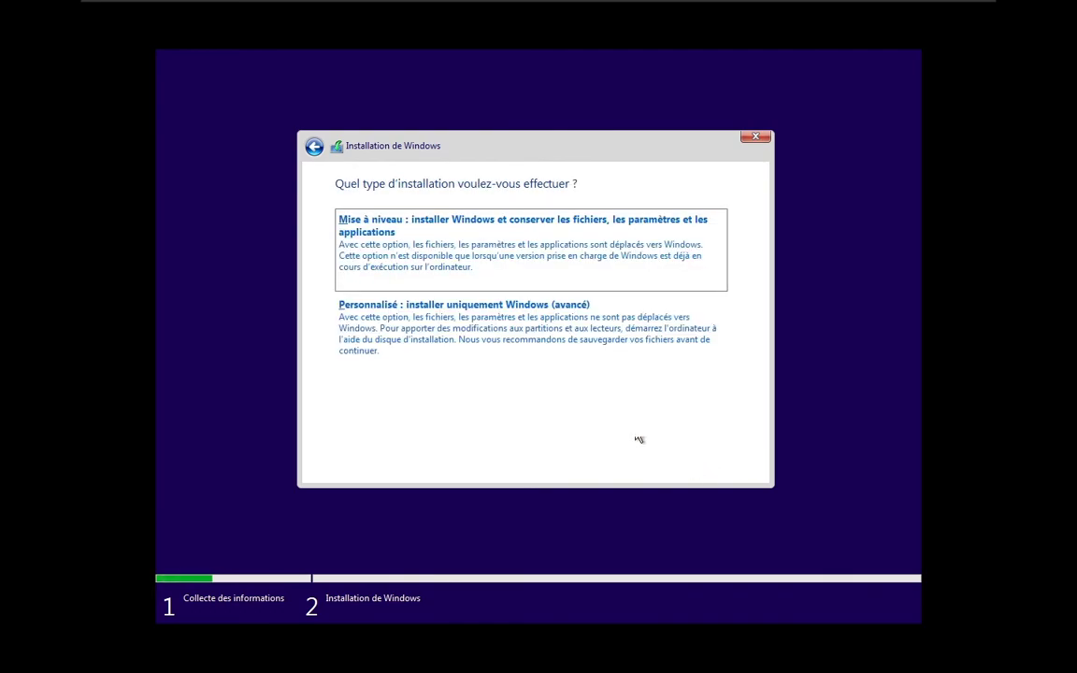
click(518, 361)
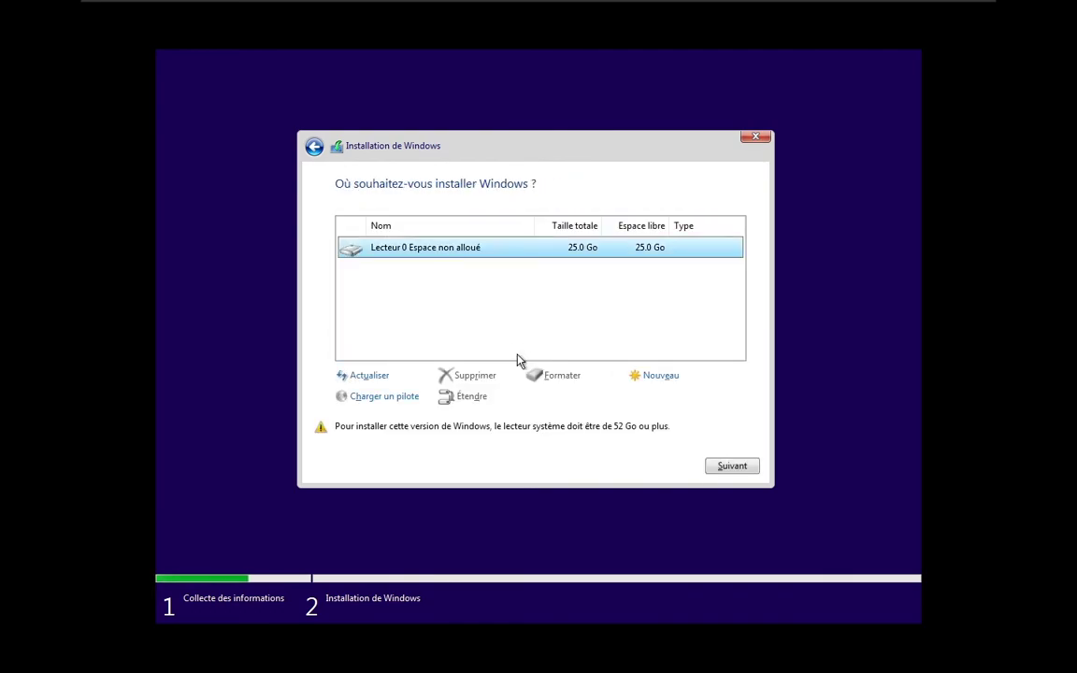
click(732, 467)
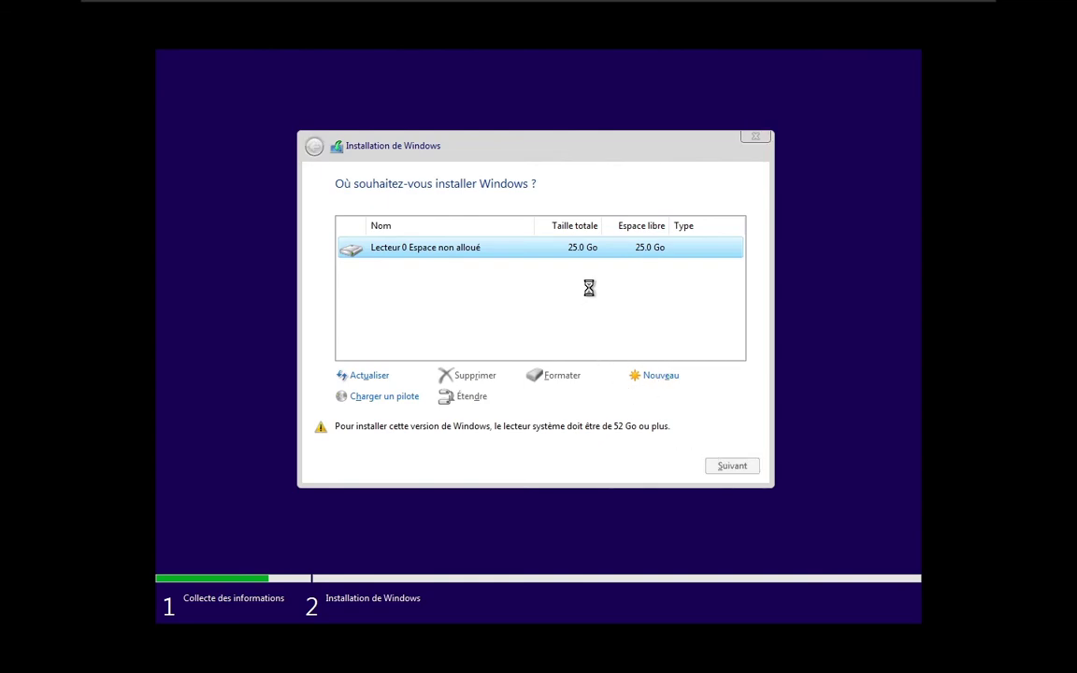